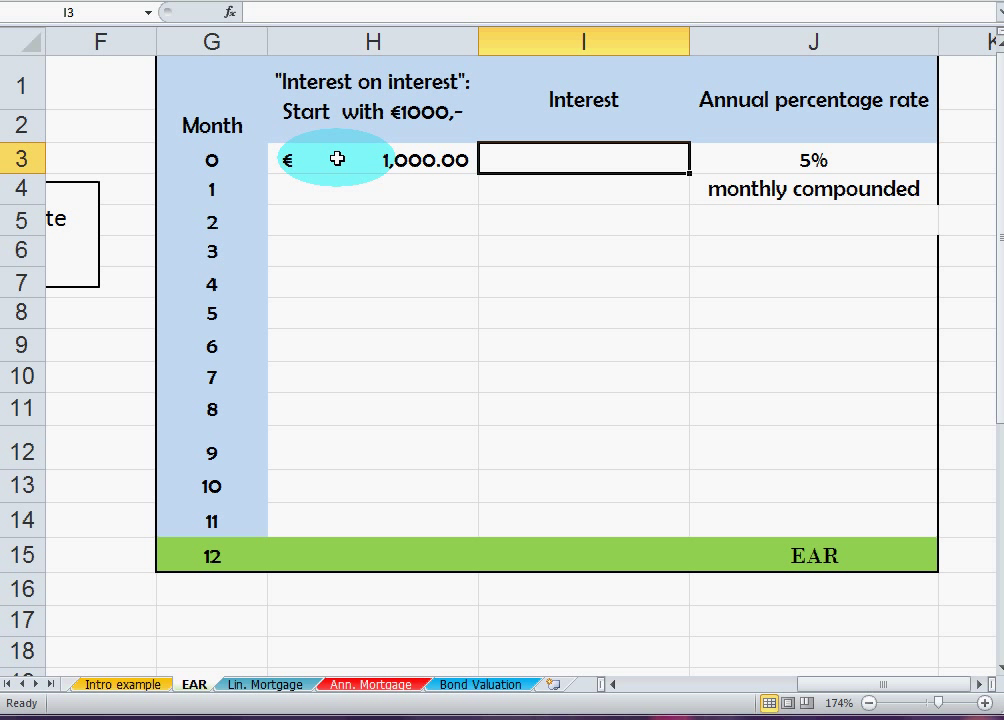
Step: Enter the monthly growth factor formula =(1+J3/12) in cell I4 of the Interest column
{"action": "left_click", "coordinate": [531, 194]}
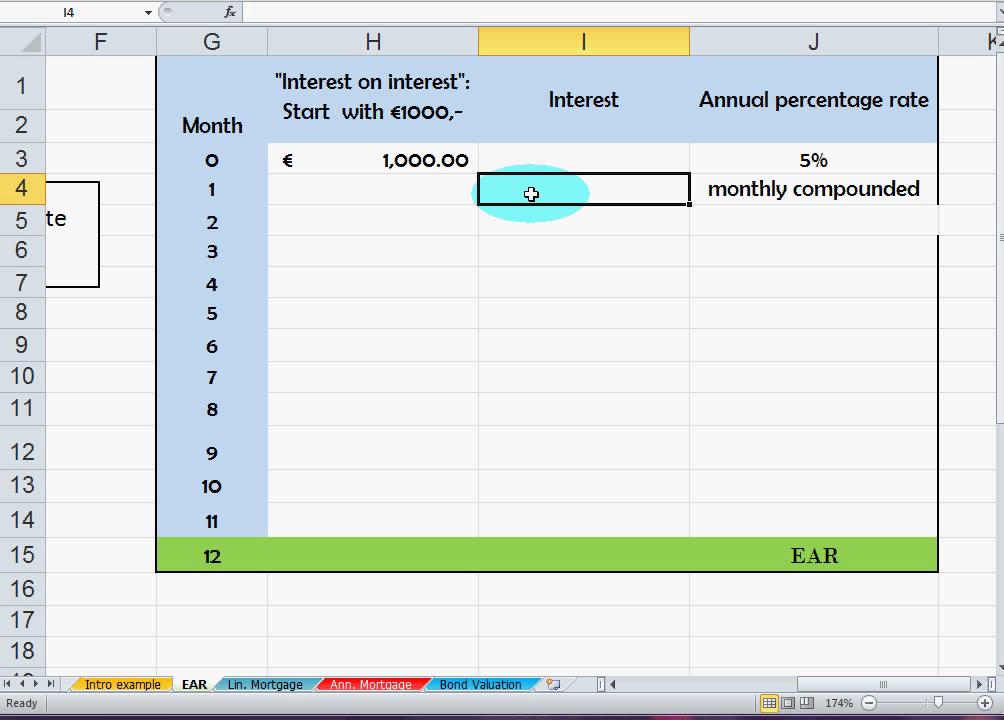
{"action": "type", "text": "("}
{"action": "key", "text": "BackSpace"}
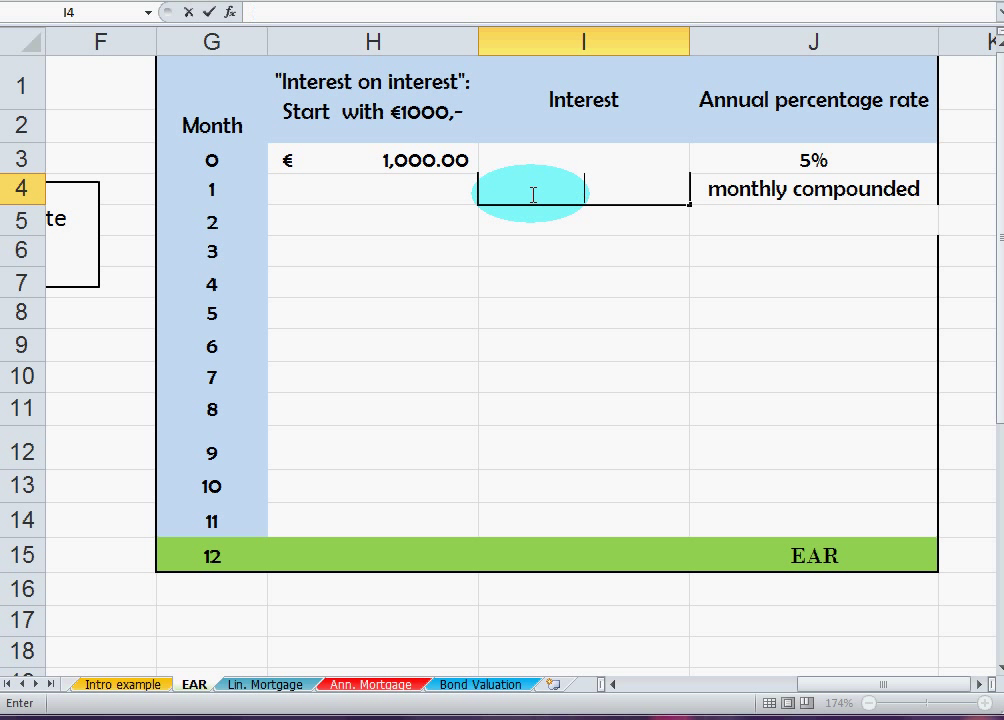
{"action": "type", "text": "=(1+"}
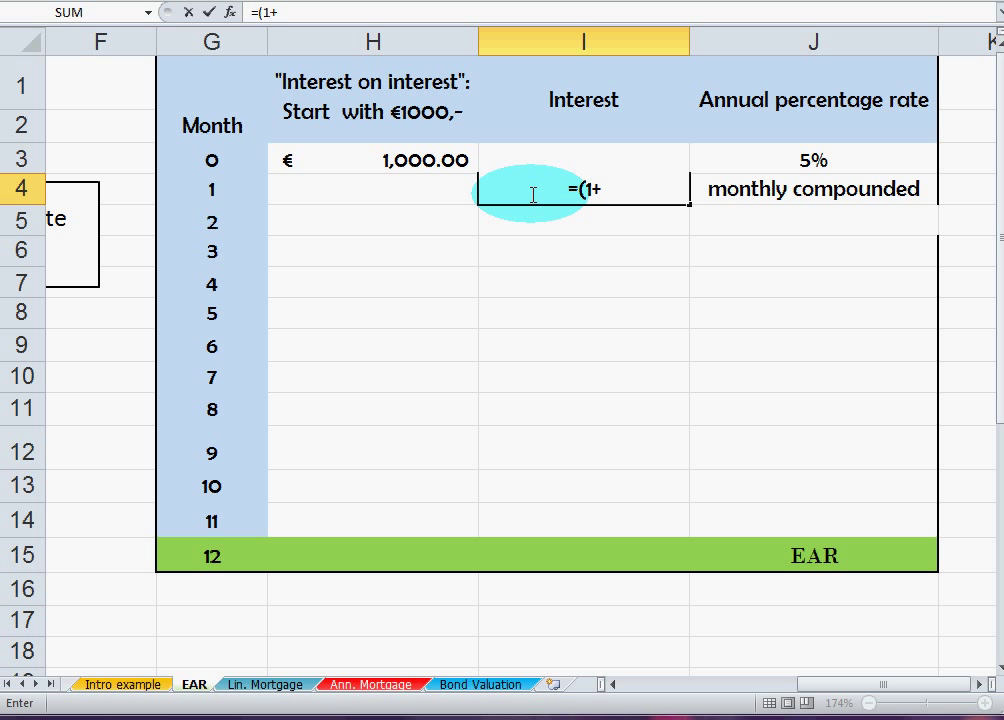
{"action": "left_click", "coordinate": [838, 161]}
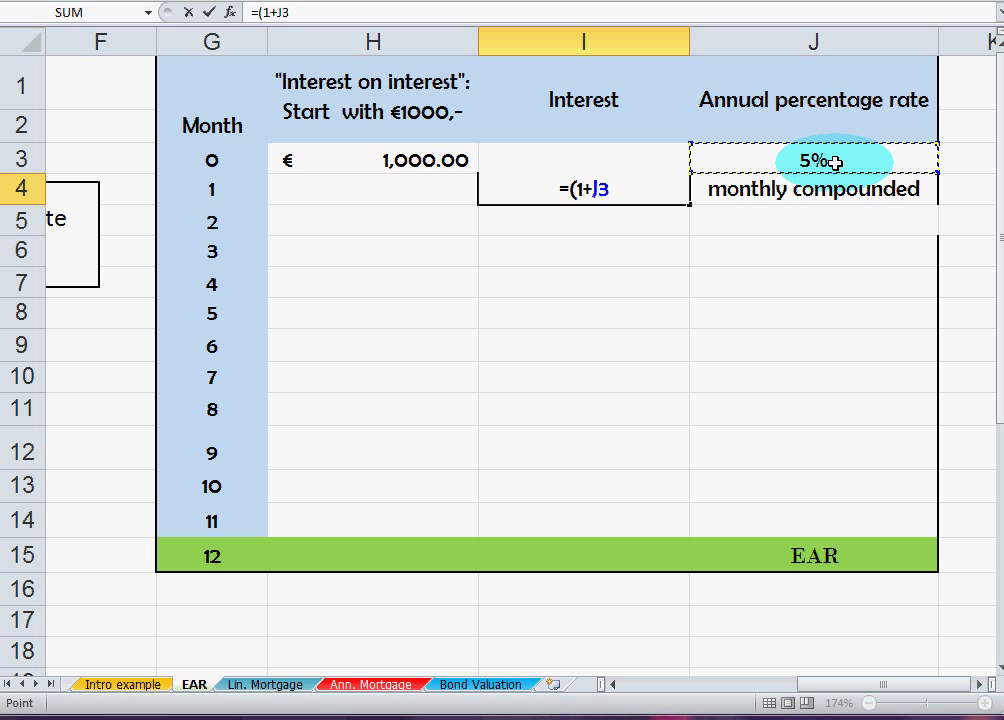
{"action": "type", "text": "/12"}
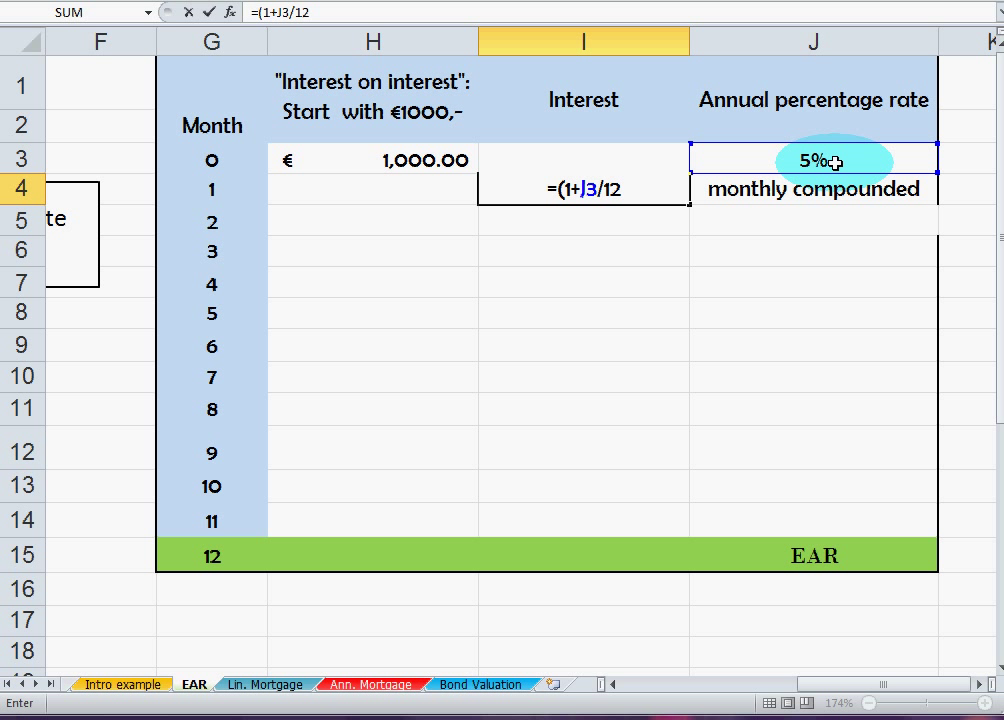
{"action": "type", "text": ")"}
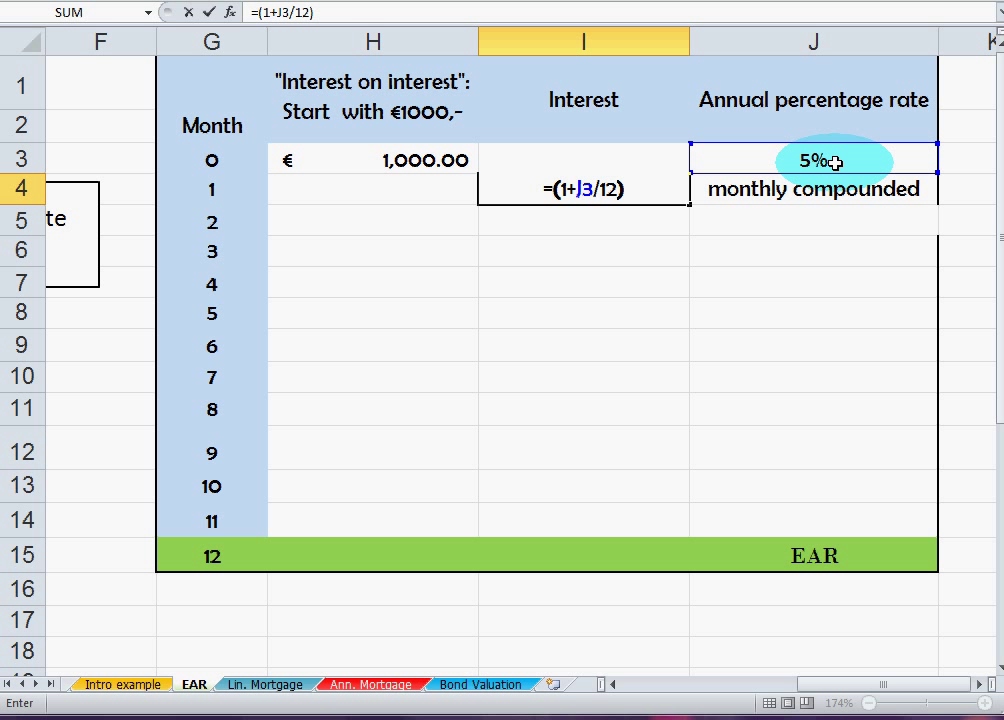
{"action": "key", "text": "Return"}
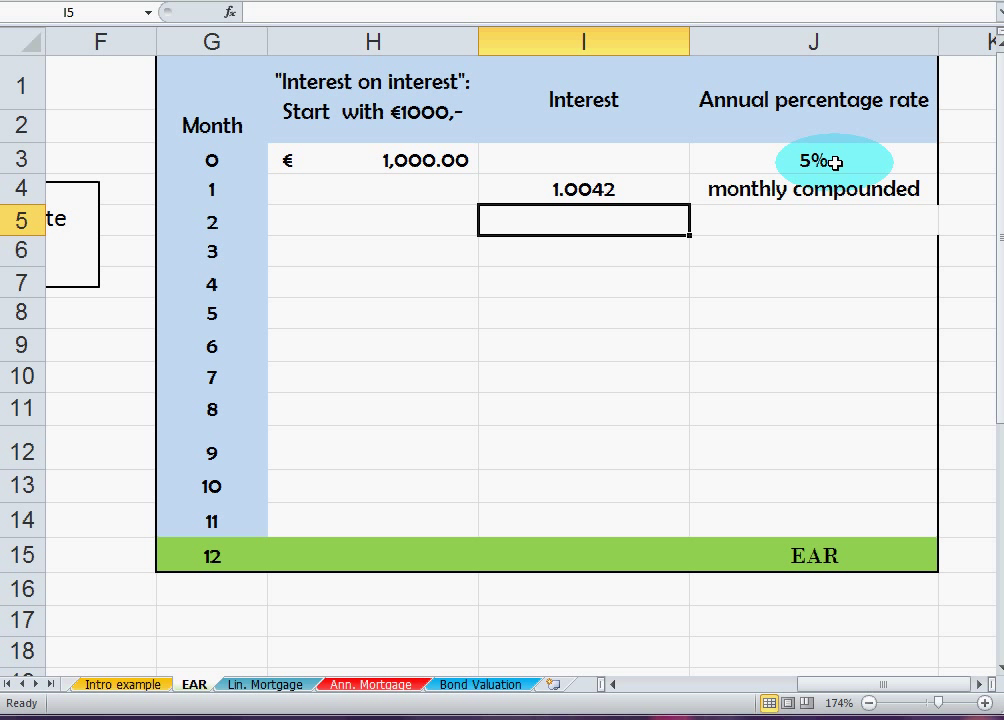
Step: Calculate the month 1 balance in H4 with the formula =I4*H3
{"action": "left_click", "coordinate": [391, 183]}
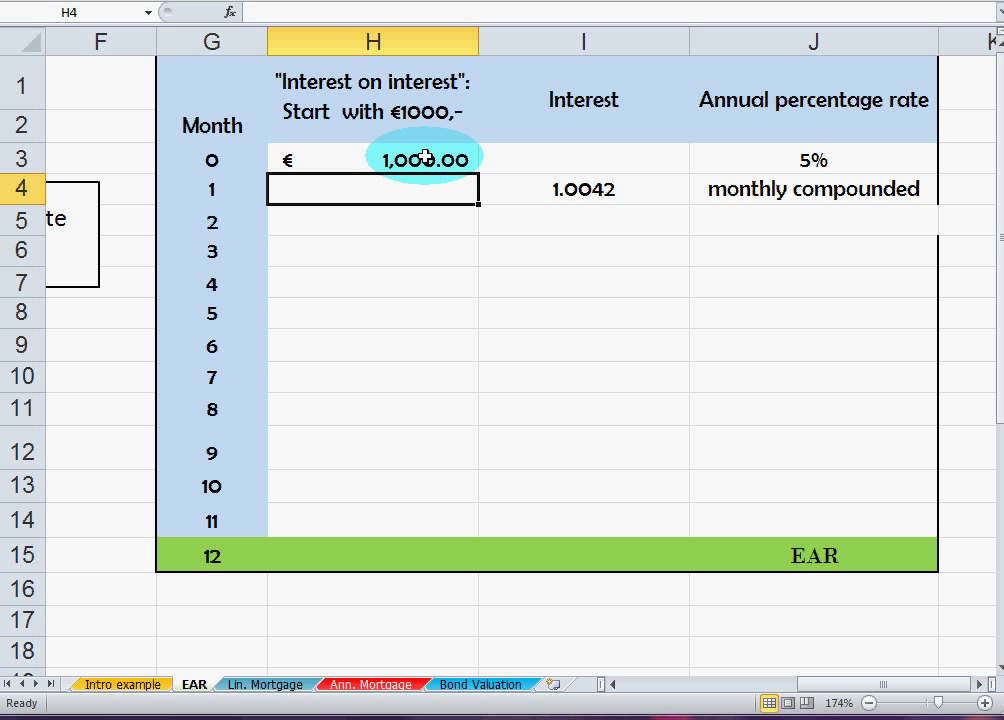
{"action": "type", "text": "="}
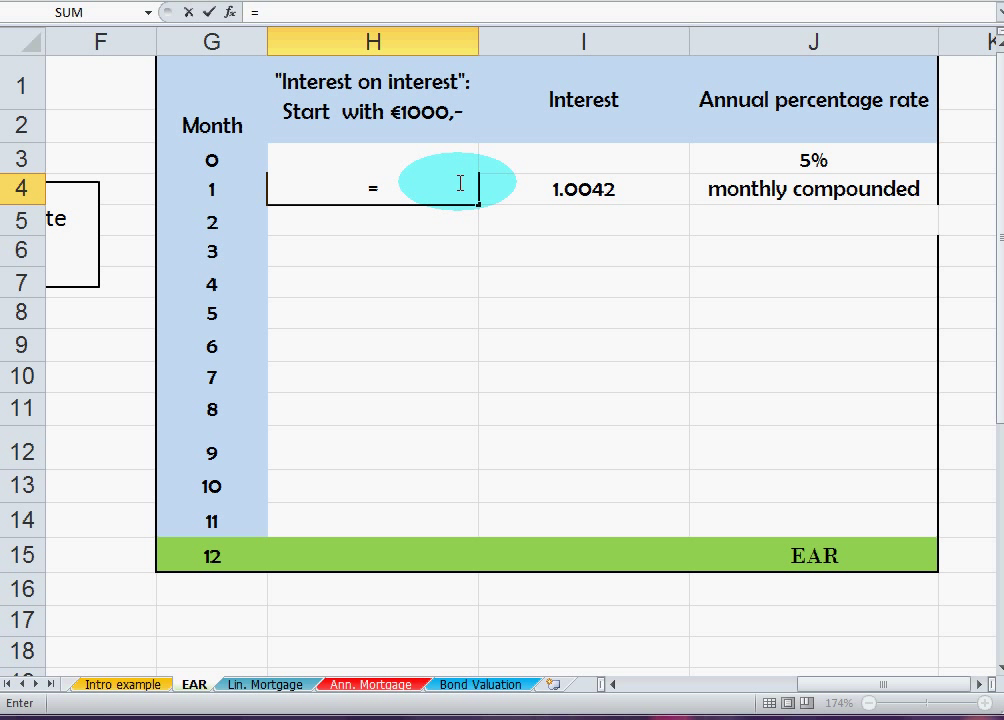
{"action": "left_click", "coordinate": [550, 188]}
{"action": "type", "text": "*"}
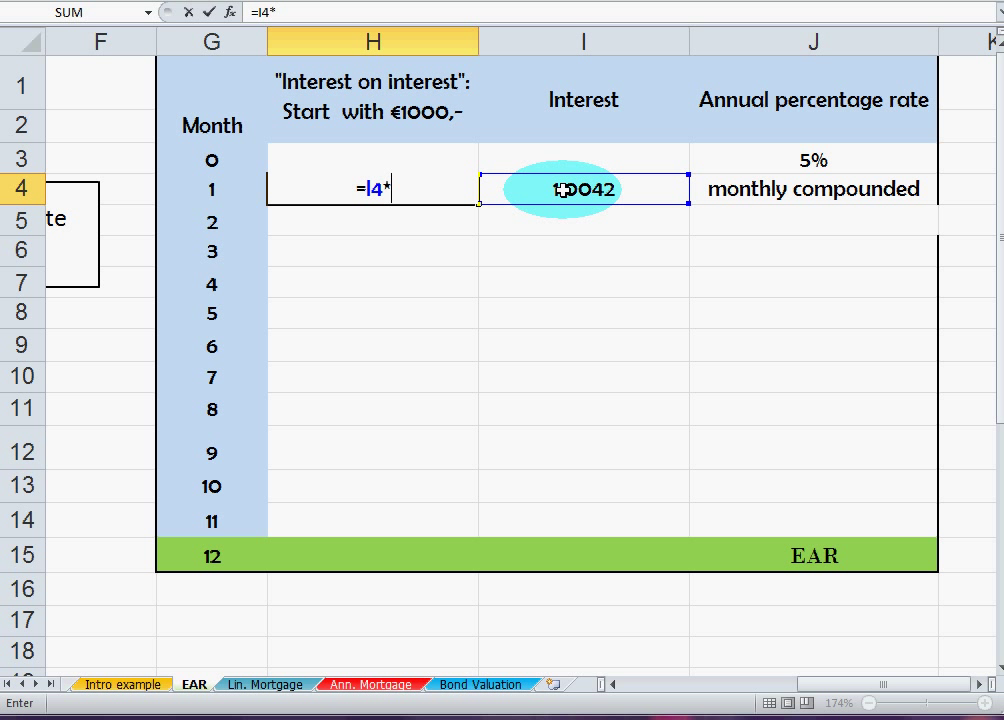
{"action": "type", "text": "h3"}
{"action": "key", "text": "Return"}
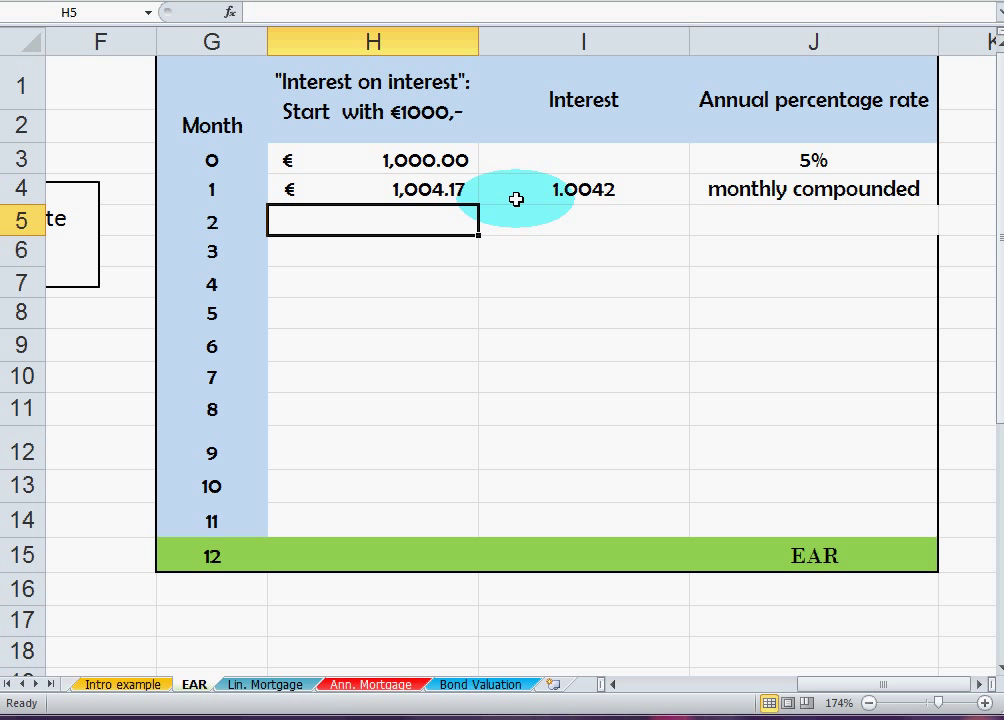
Step: Try to copy the growth factor formula from I4 down to I5
{"action": "left_click", "coordinate": [570, 190]}
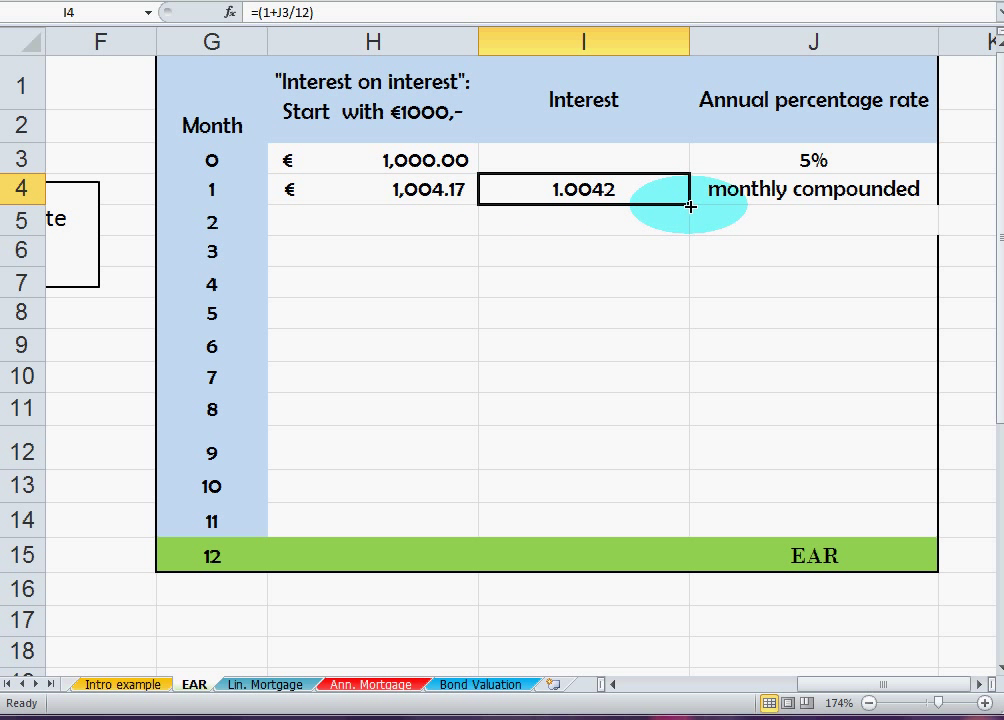
{"action": "left_click_drag", "start_coordinate": [691, 207], "coordinate": [668, 222]}
{"action": "left_click", "coordinate": [635, 222]}
{"action": "left_click", "coordinate": [603, 190]}
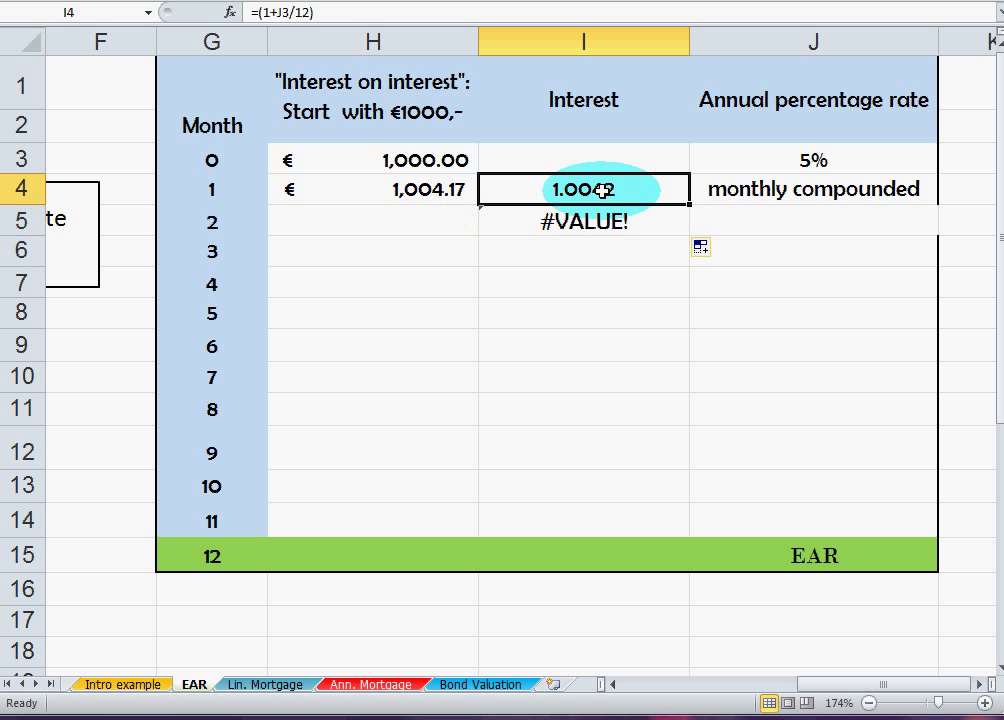
{"action": "key", "text": "ctrl+c"}
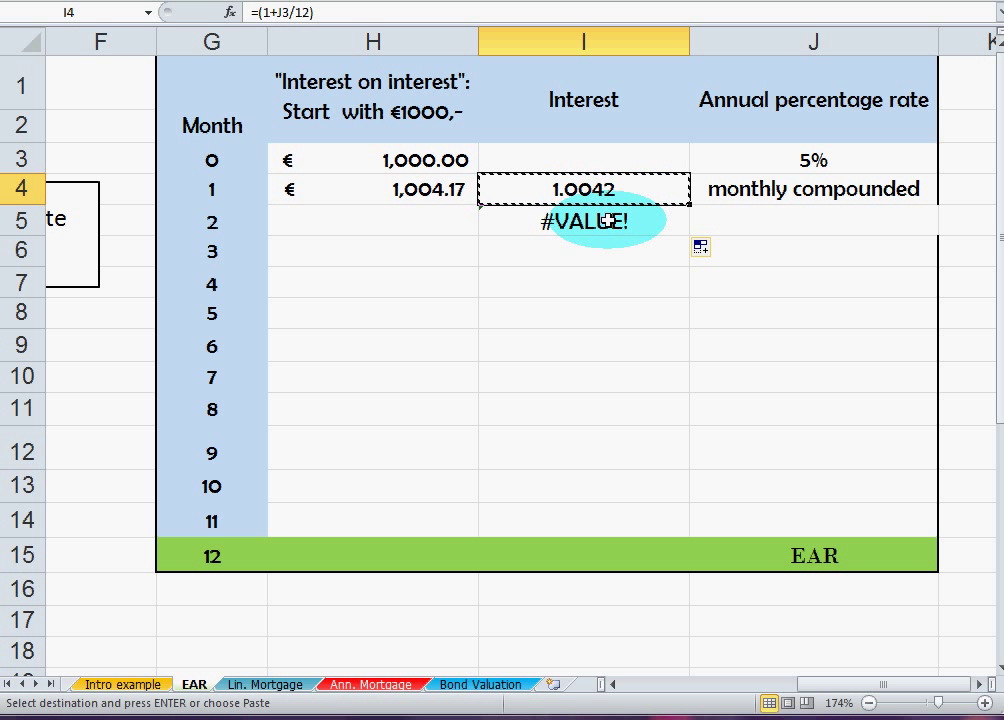
{"action": "left_click", "coordinate": [609, 218]}
{"action": "key", "text": "ctrl+v"}
{"action": "key", "text": "Escape"}
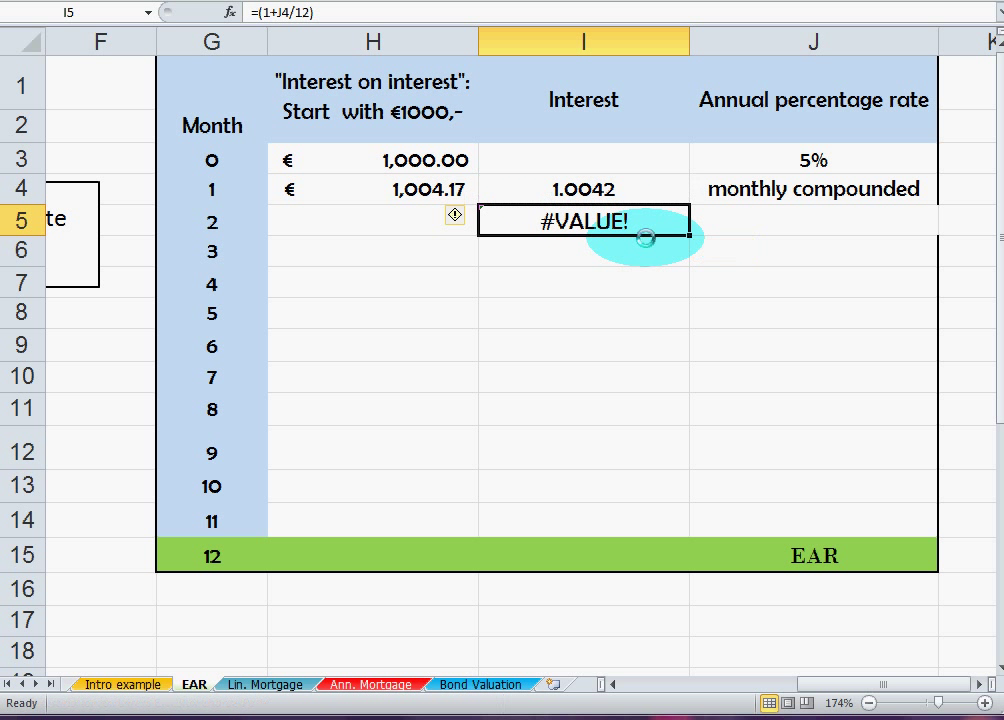
{"action": "left_click", "coordinate": [589, 194]}
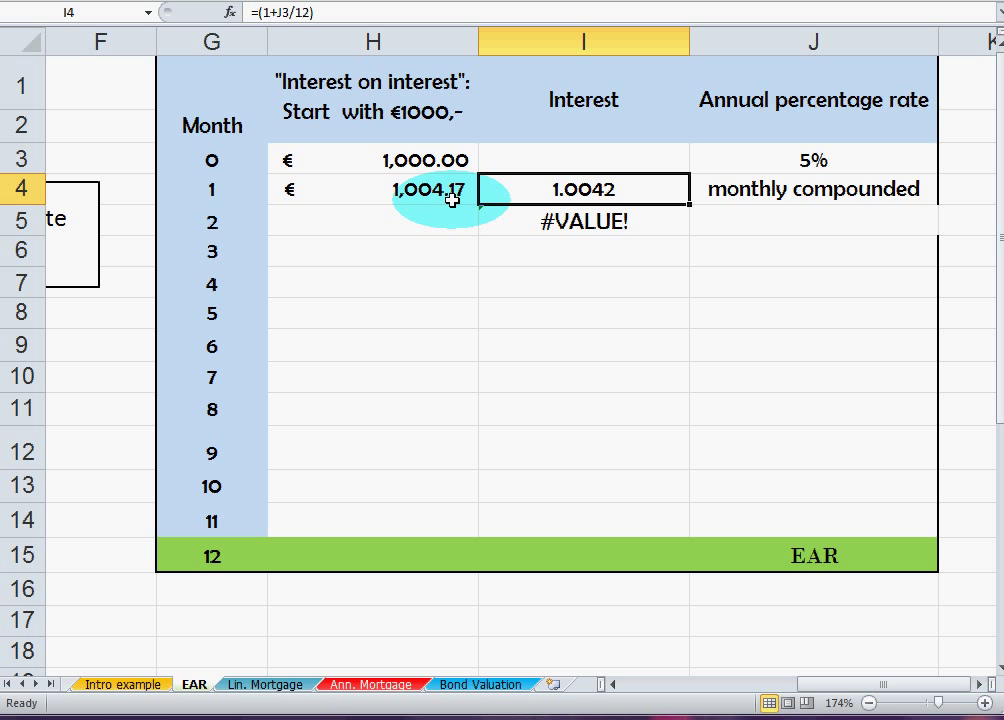
Step: Calculate the month 2 balance in H5 with =H4*I4, and clear the copied formula from I5
{"action": "left_click", "coordinate": [425, 220]}
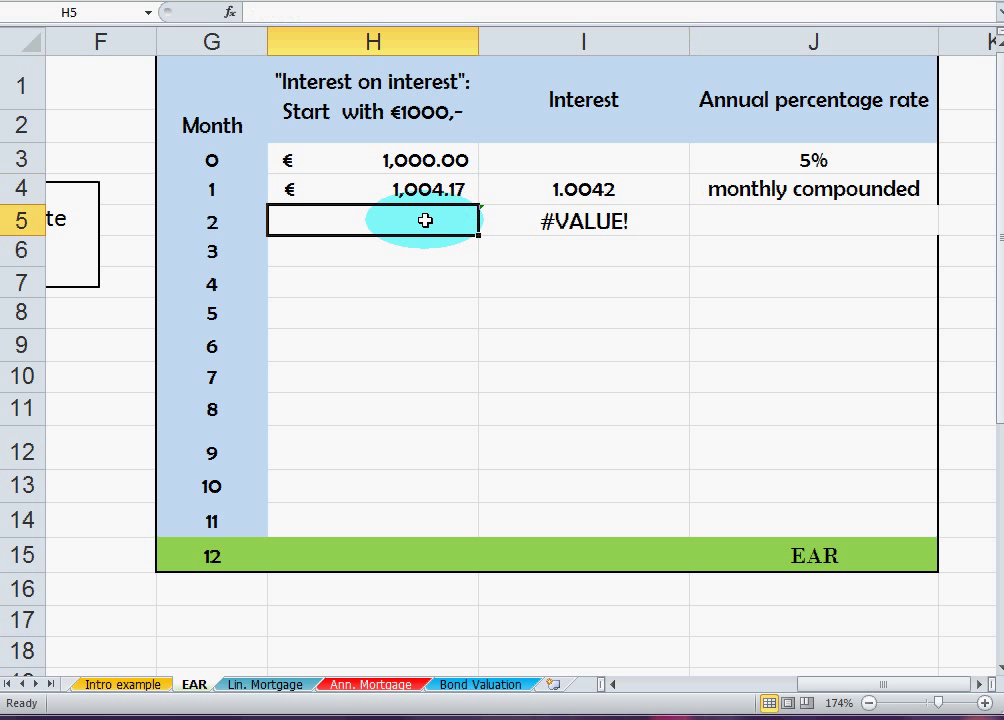
{"action": "type", "text": "="}
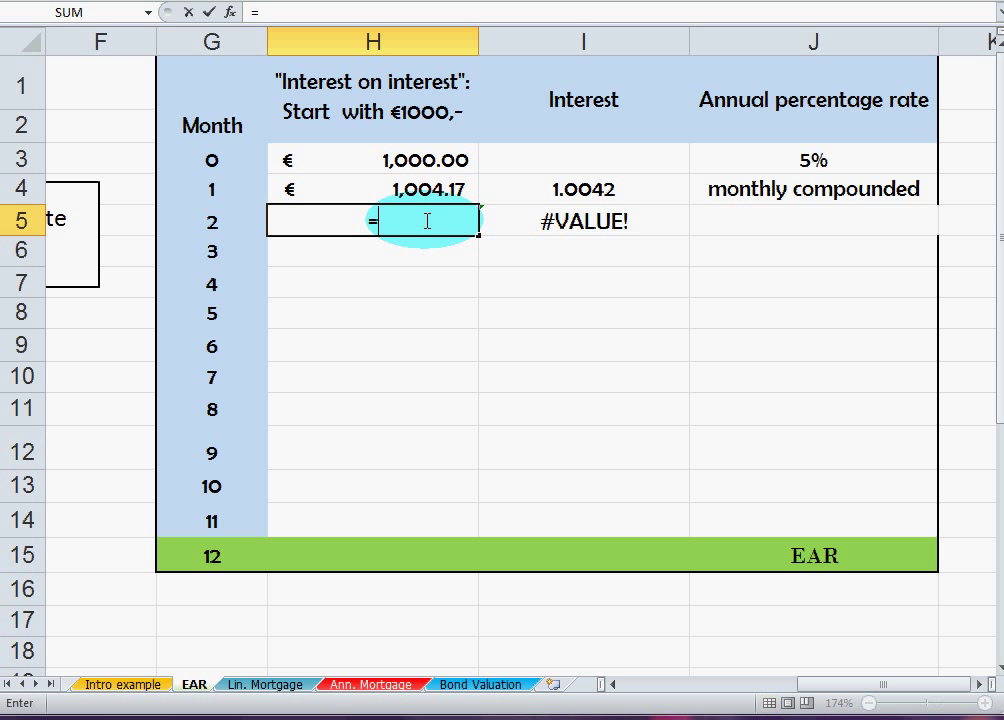
{"action": "left_click", "coordinate": [422, 187]}
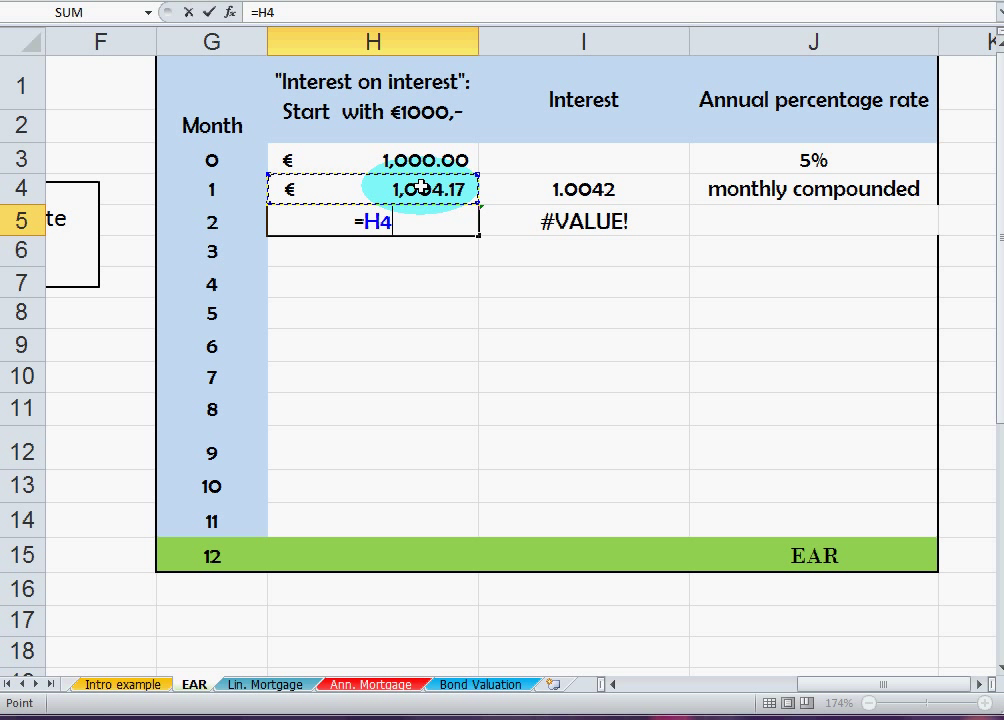
{"action": "type", "text": "*"}
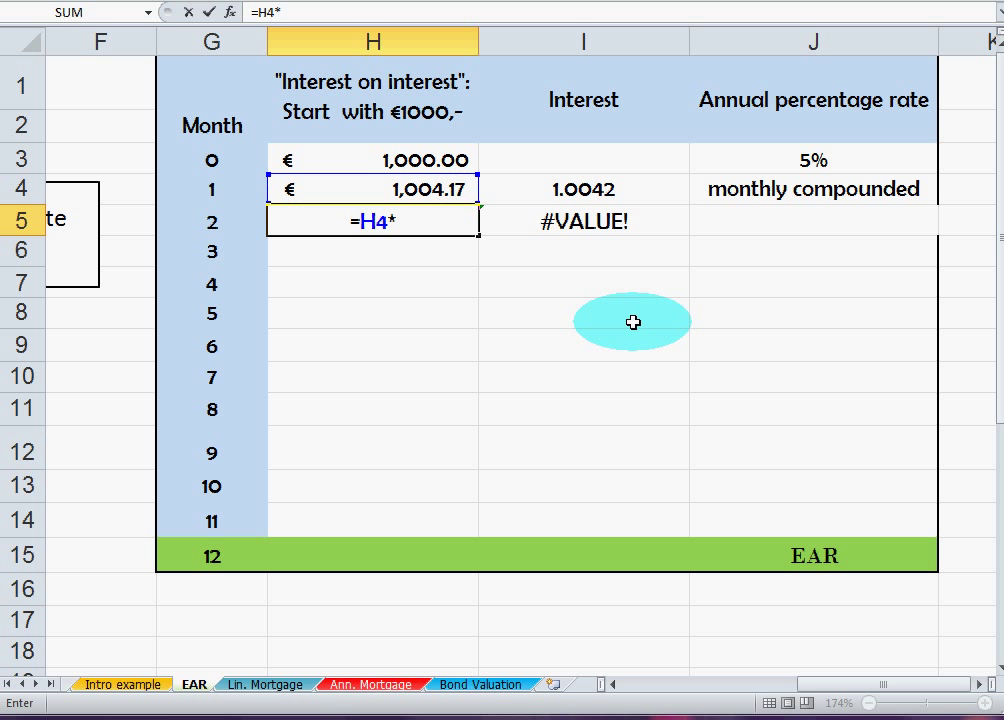
{"action": "left_click", "coordinate": [567, 188]}
{"action": "key", "text": "Return"}
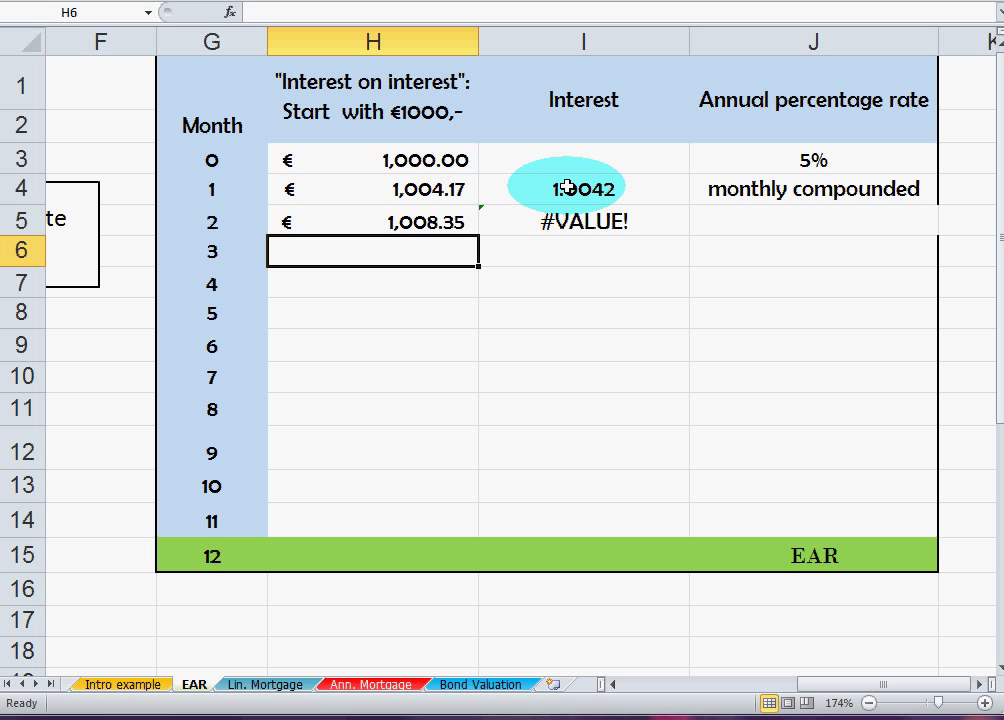
{"action": "left_click", "coordinate": [558, 222]}
{"action": "key", "text": "Delete"}
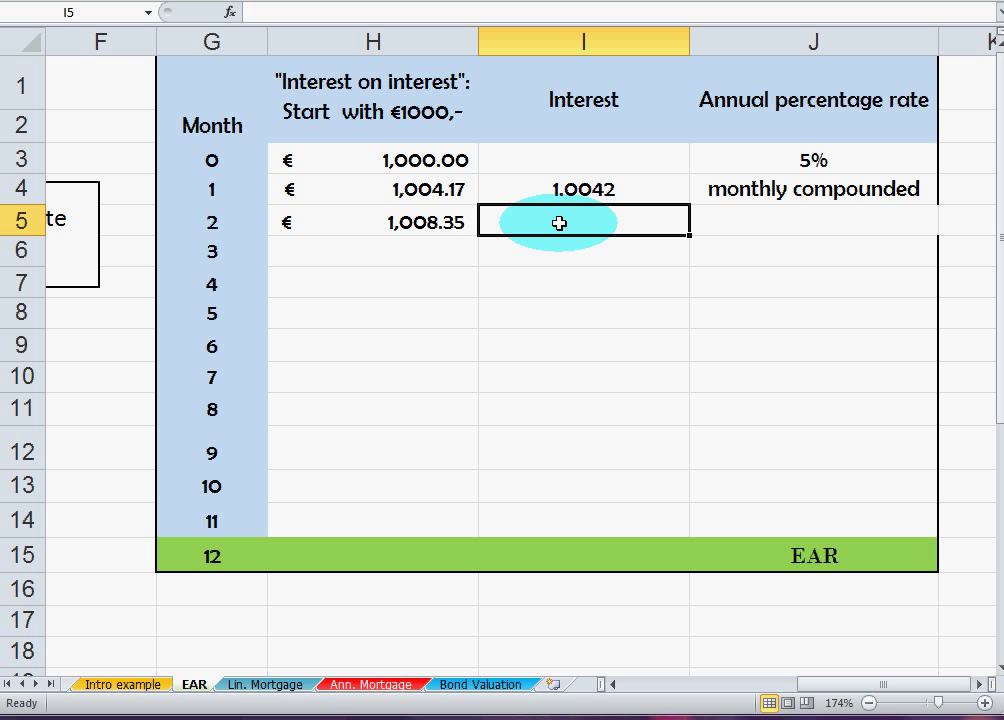
Step: Calculate the month 3 balance in H6 with the formula =H5*I4
{"action": "left_click", "coordinate": [425, 254]}
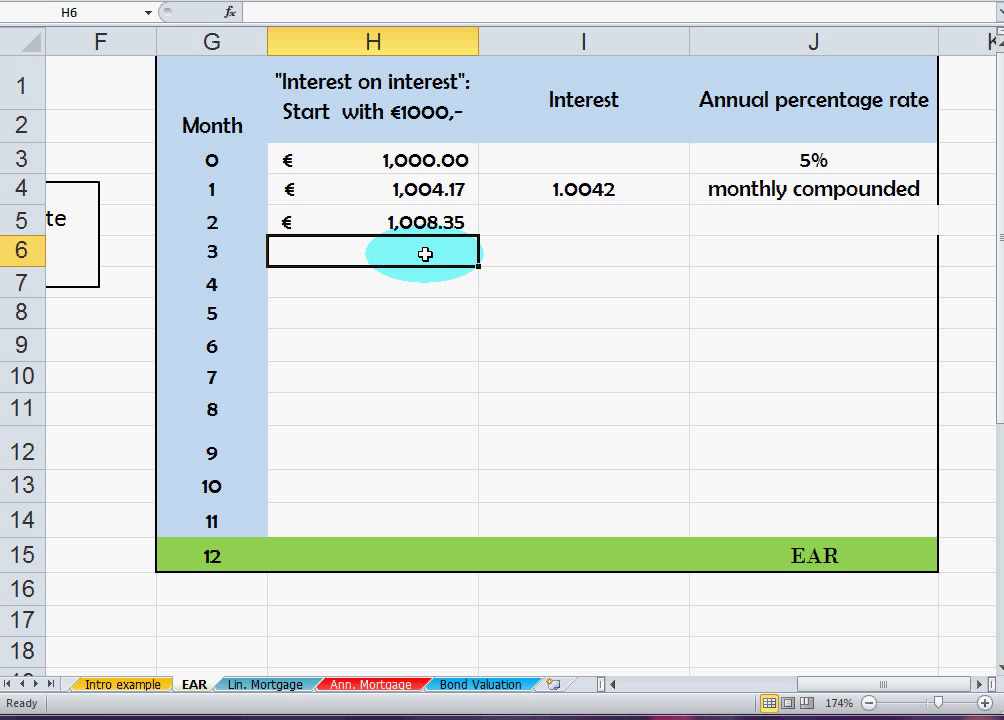
{"action": "type", "text": "="}
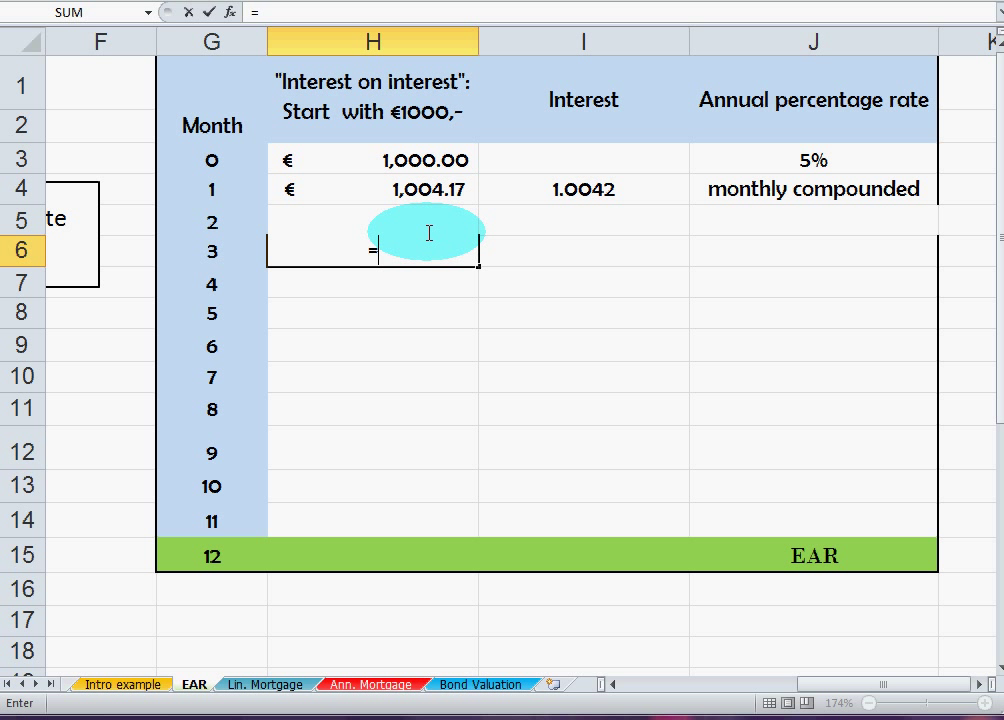
{"action": "type", "text": "h4"}
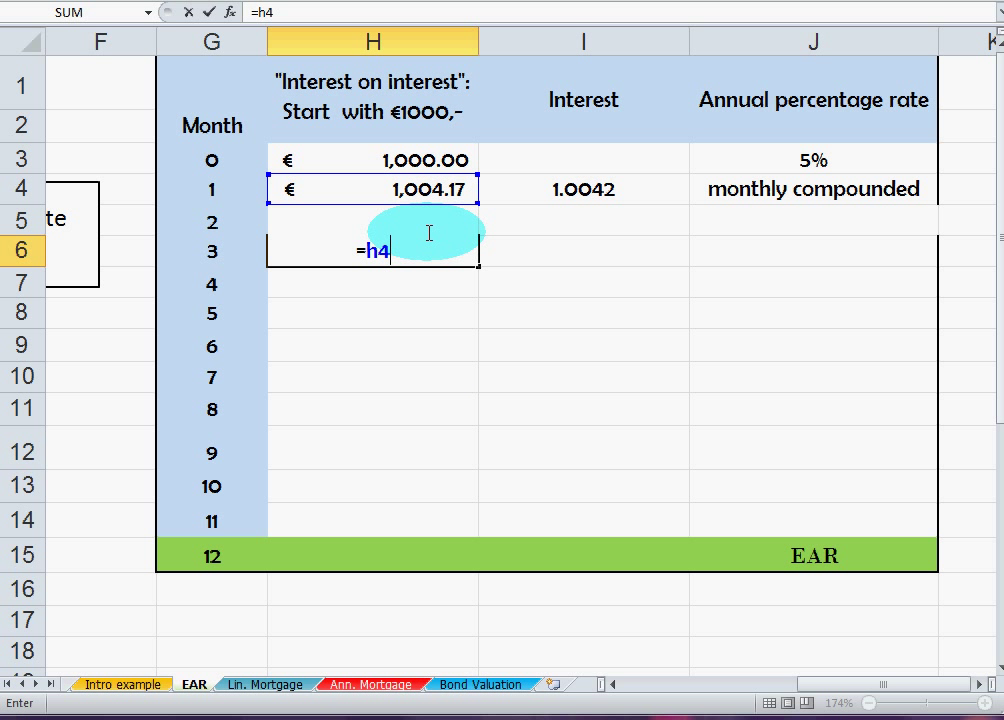
{"action": "key", "text": "BackSpace"}
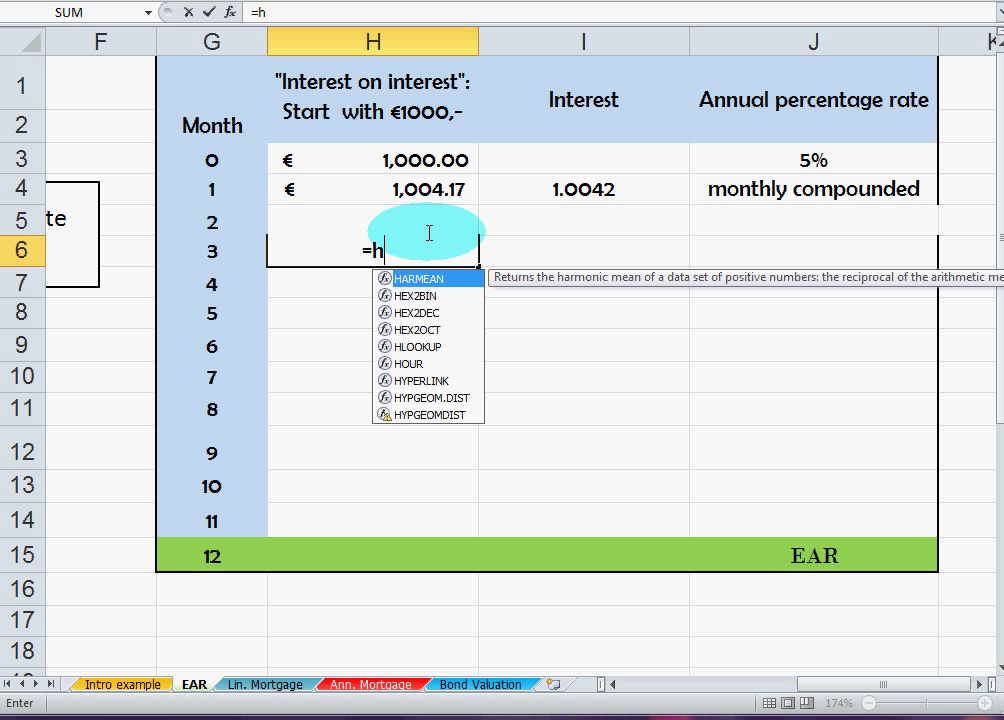
{"action": "type", "text": "5*"}
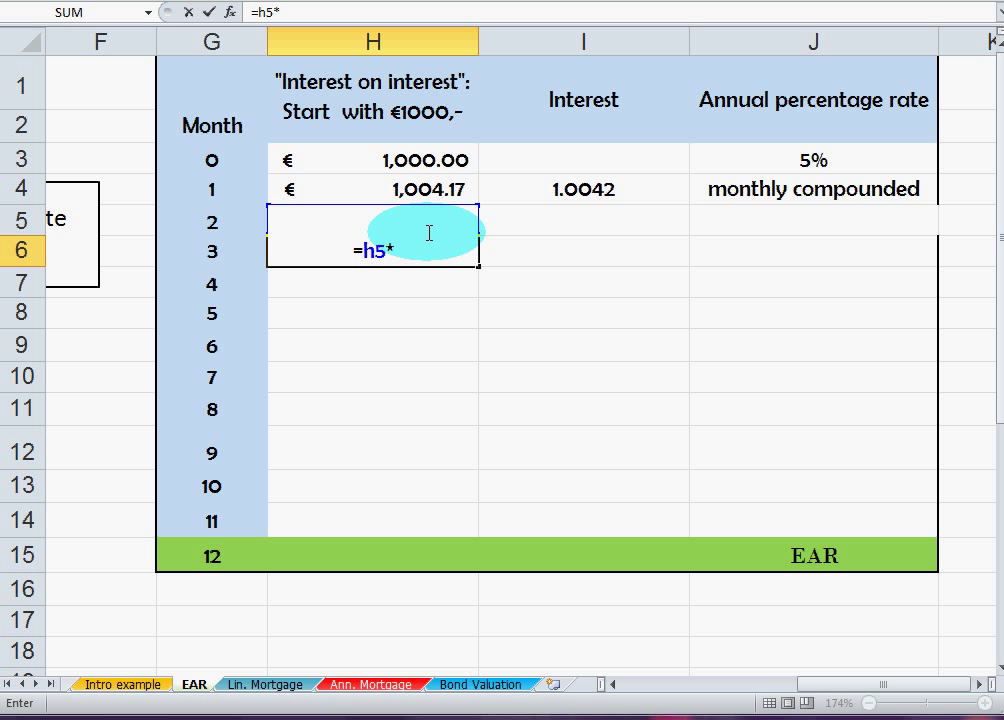
{"action": "left_click", "coordinate": [593, 177]}
{"action": "key", "text": "Return"}
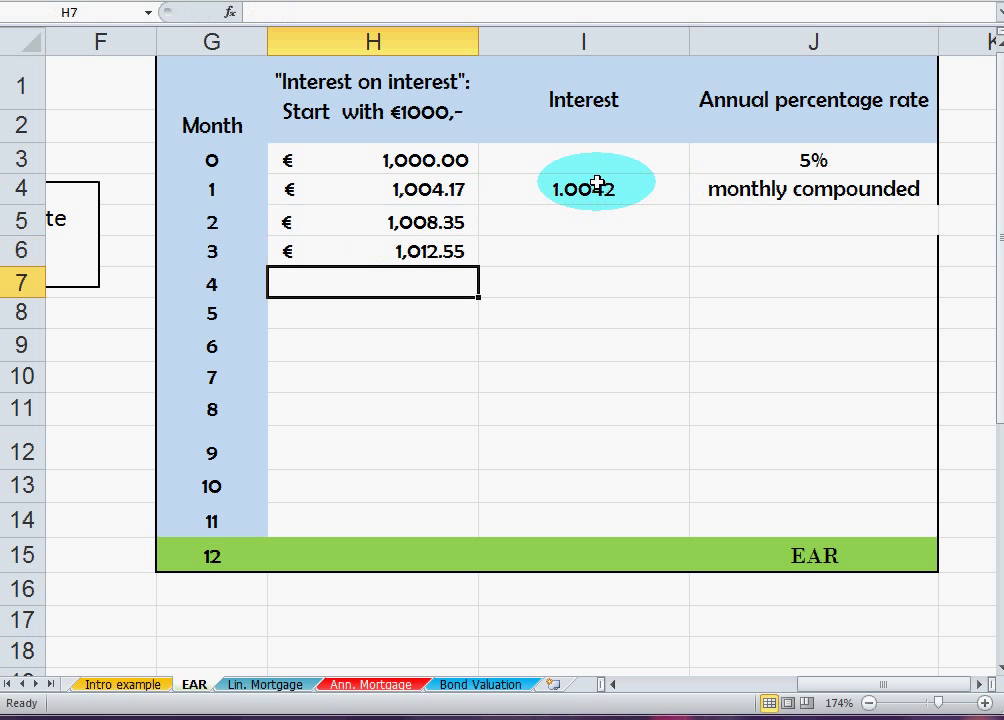
Step: Make the I4 reference in H6 absolute, giving =H5*$I$4, and fill the formula down through month 12 in H15
{"action": "left_click", "coordinate": [437, 254]}
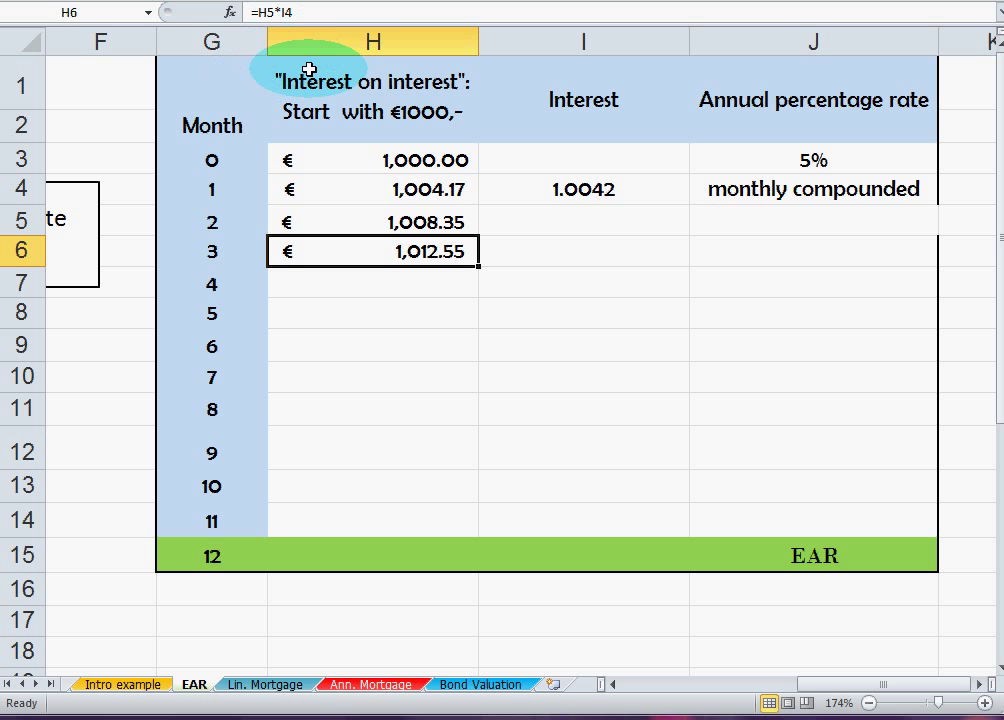
{"action": "left_click", "coordinate": [285, 10]}
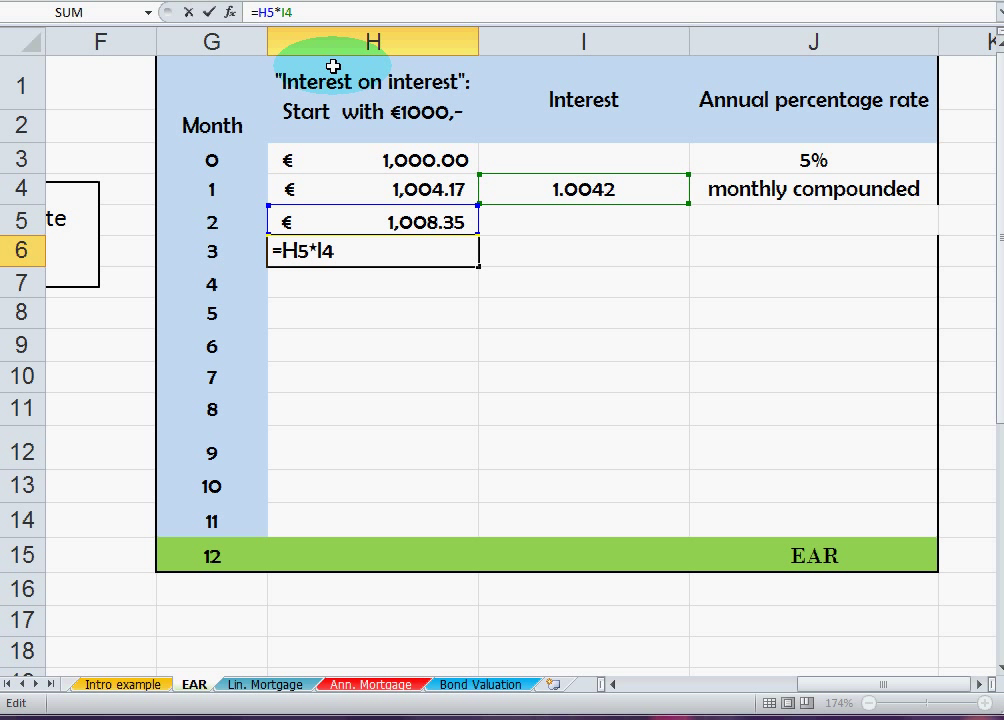
{"action": "key", "text": "F4"}
{"action": "key", "text": "Return"}
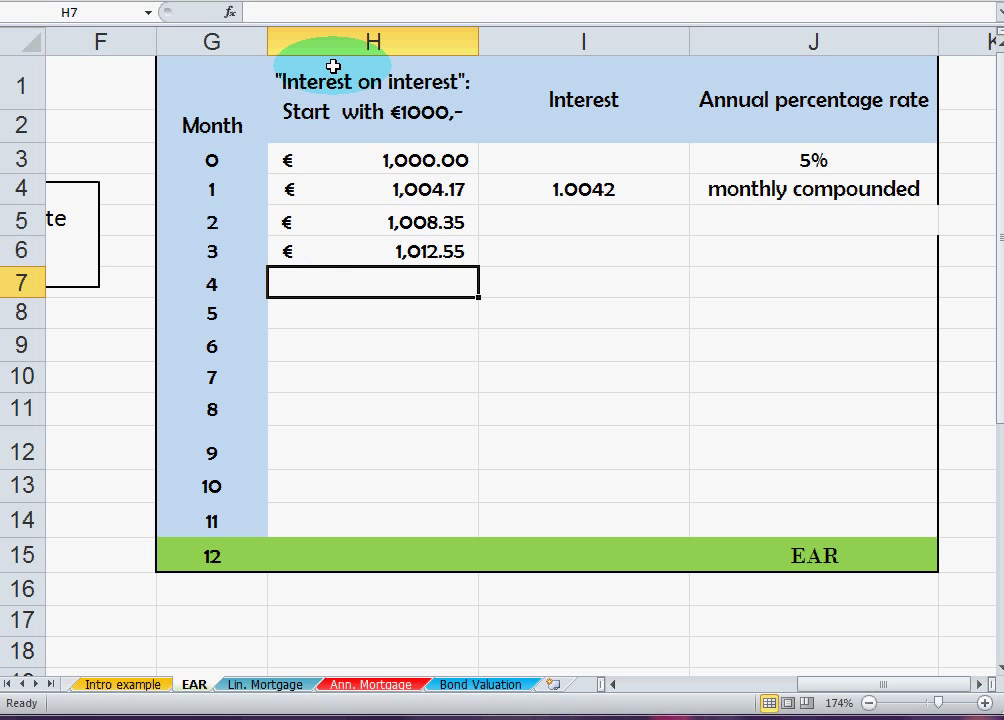
{"action": "left_click", "coordinate": [440, 252]}
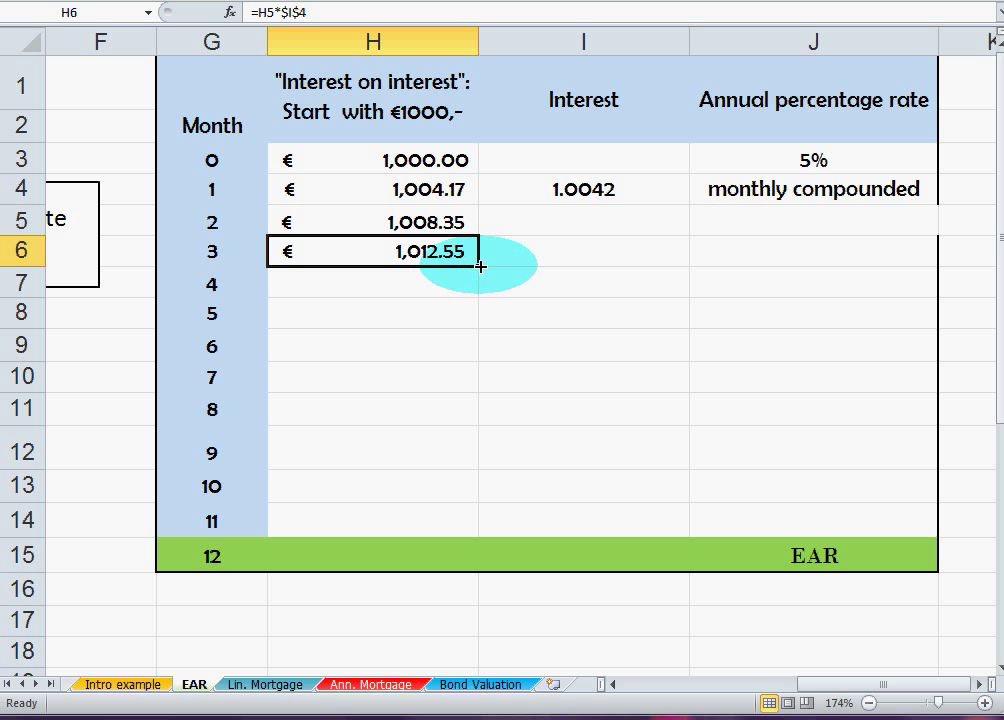
{"action": "left_click_drag", "start_coordinate": [482, 264], "coordinate": [479, 563]}
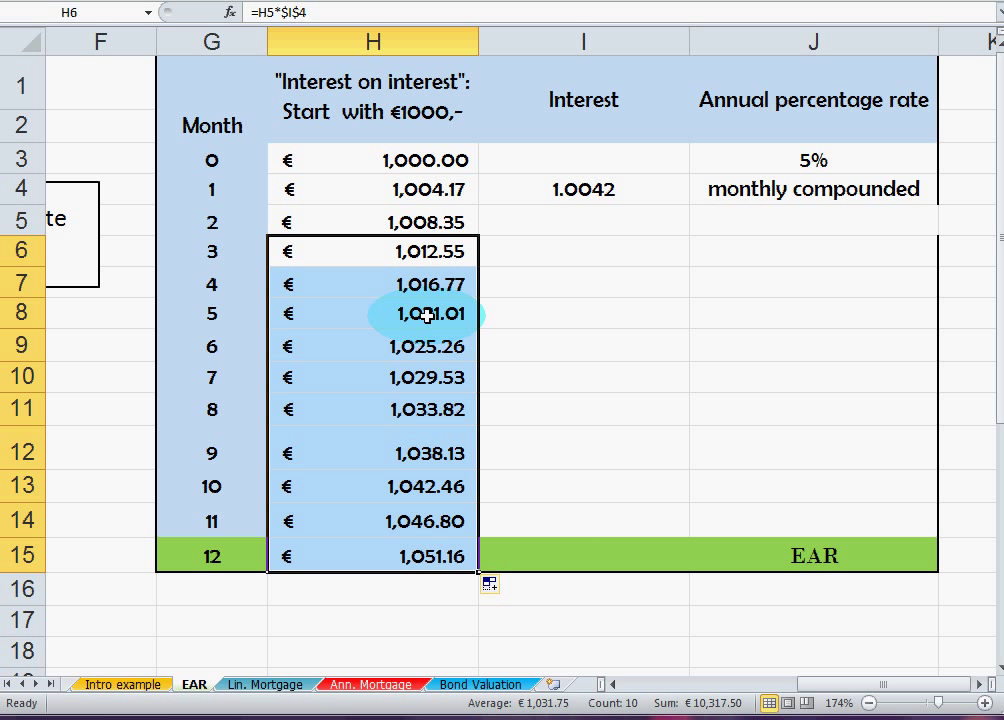
Step: Calculate the effective annual rate in I15 from the month 12 and starting balances with the formula =(H15-H3)/H3
{"action": "left_click_drag", "start_coordinate": [403, 157], "coordinate": [410, 549]}
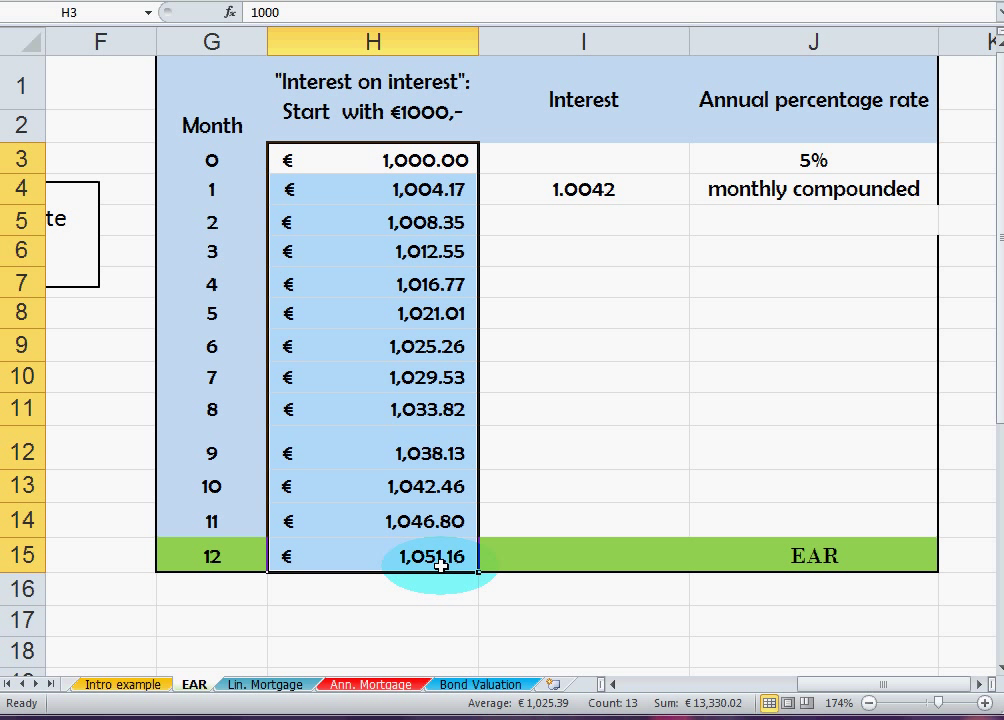
{"action": "left_click", "coordinate": [525, 557]}
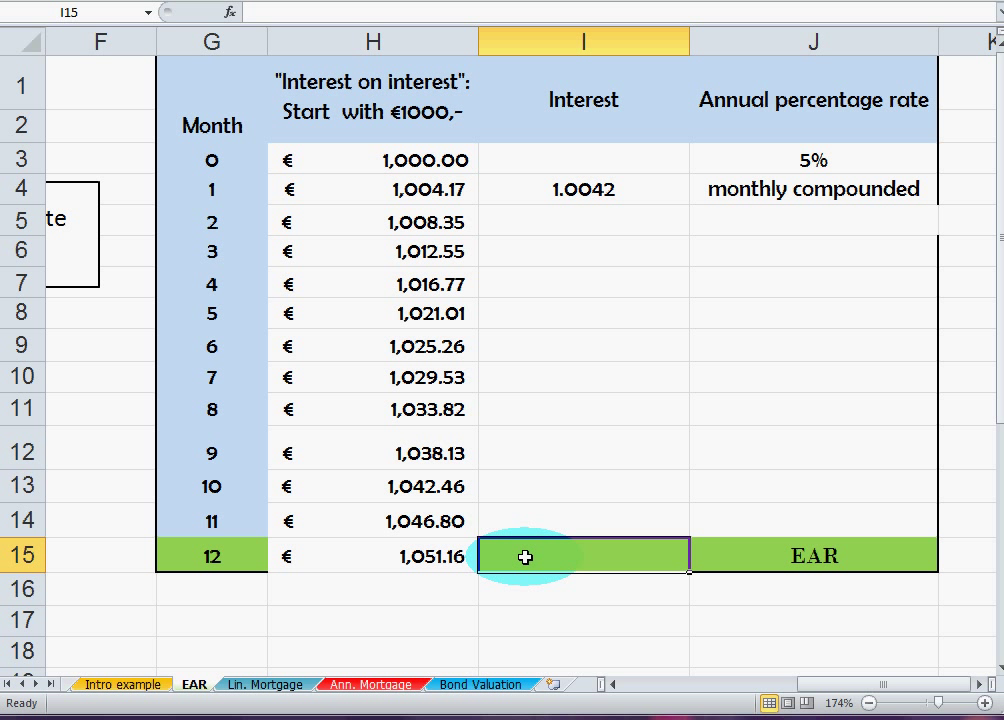
{"action": "type", "text": "="}
{"action": "left_click", "coordinate": [425, 553]}
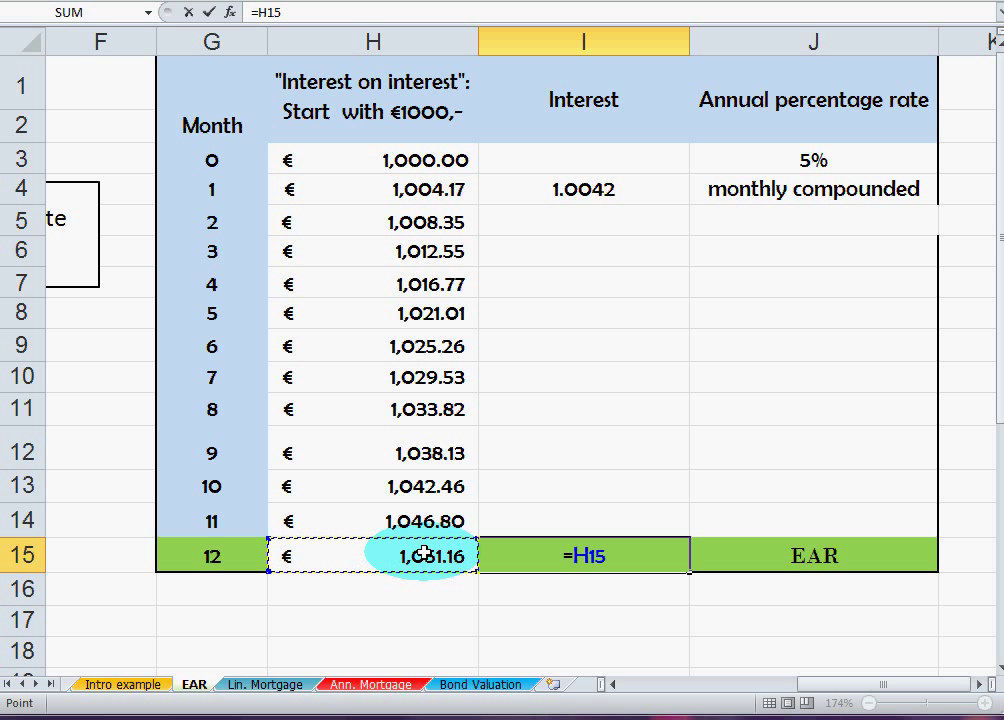
{"action": "type", "text": "-"}
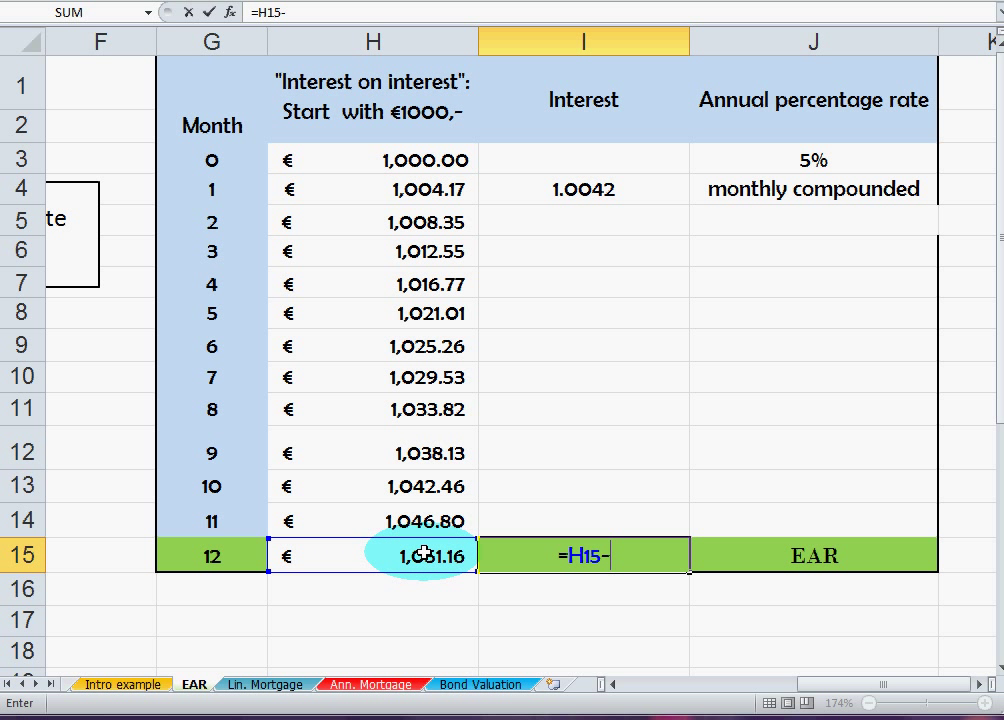
{"action": "left_click", "coordinate": [427, 157]}
{"action": "type", "text": ")"}
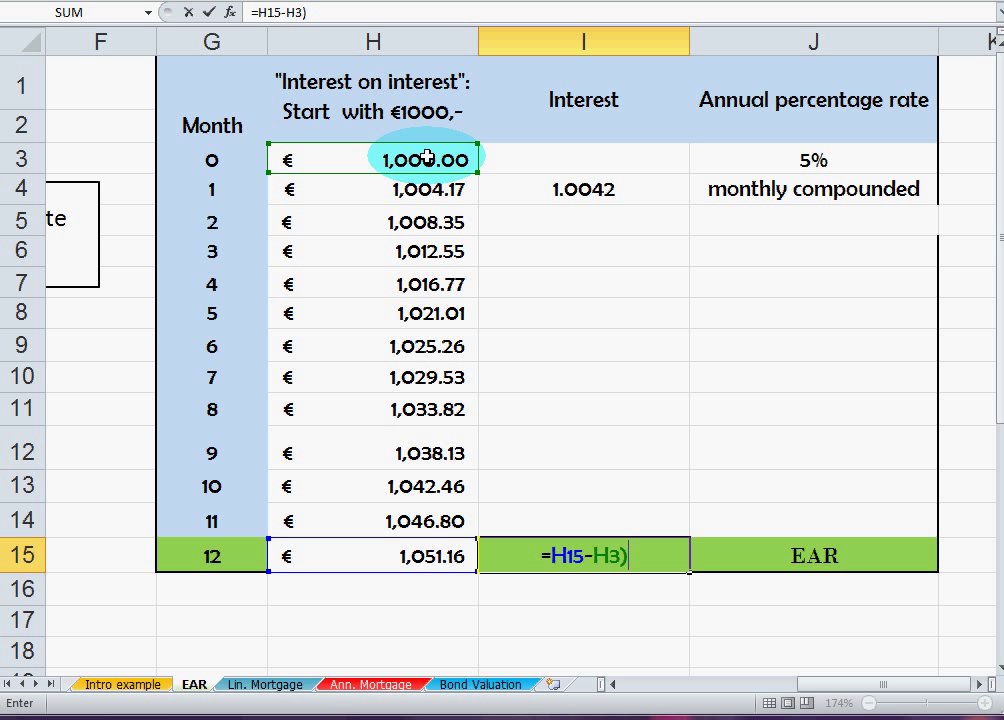
{"action": "type", "text": "/"}
{"action": "left_click", "coordinate": [422, 162]}
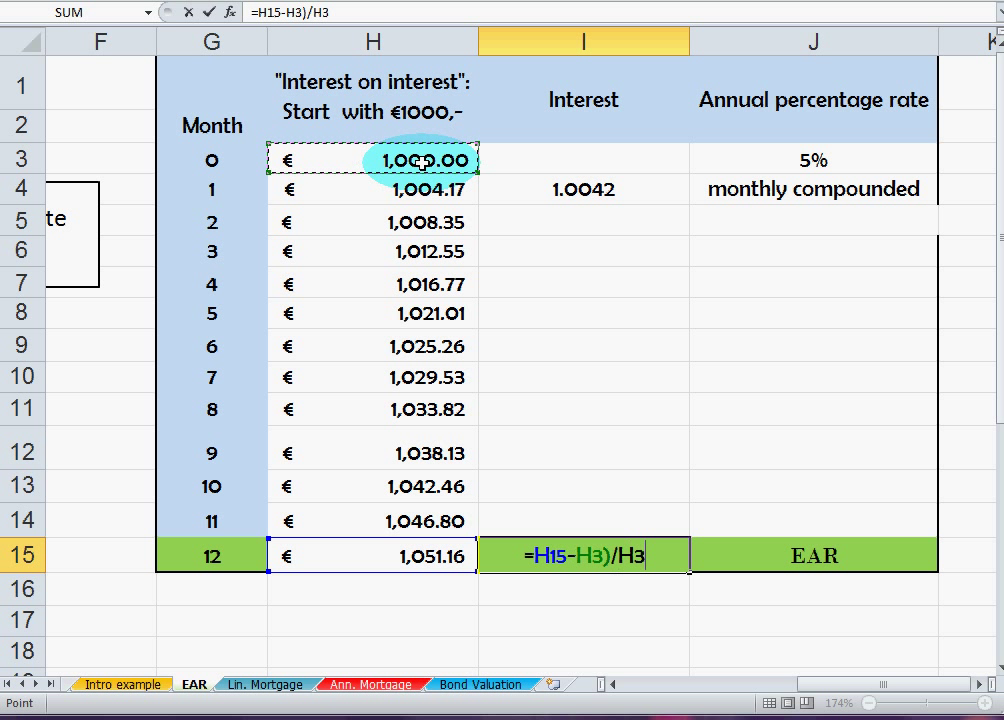
{"action": "left_click", "coordinate": [578, 550]}
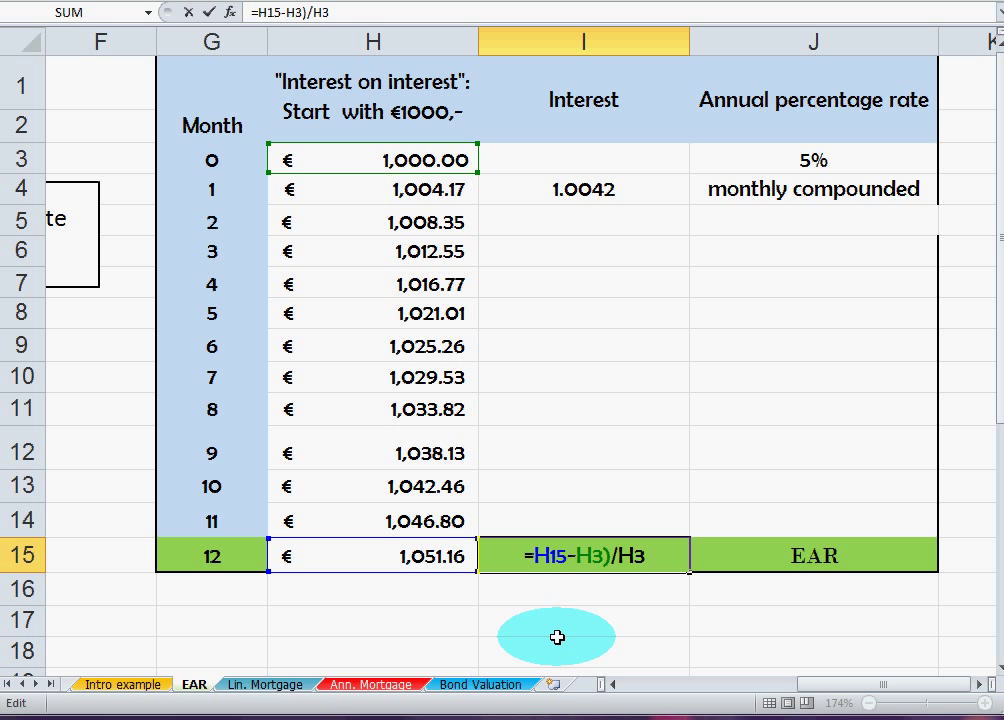
{"action": "type", "text": "("}
{"action": "key", "text": "Return"}
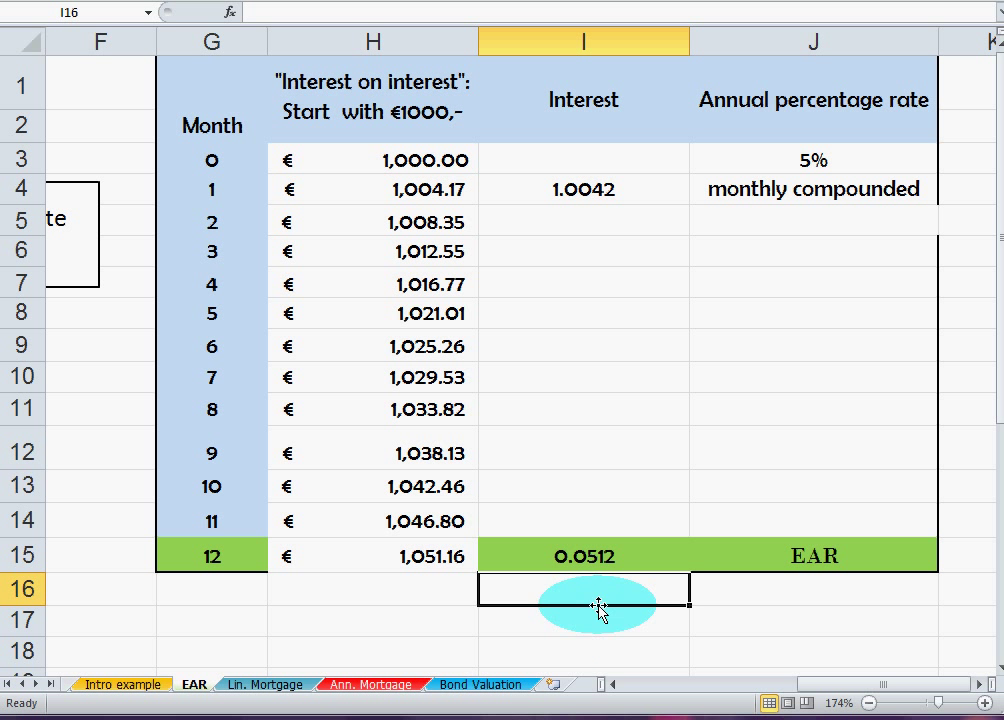
Step: Format the effective annual rate in I15 as a percentage with three decimal places
{"action": "left_click", "coordinate": [600, 553]}
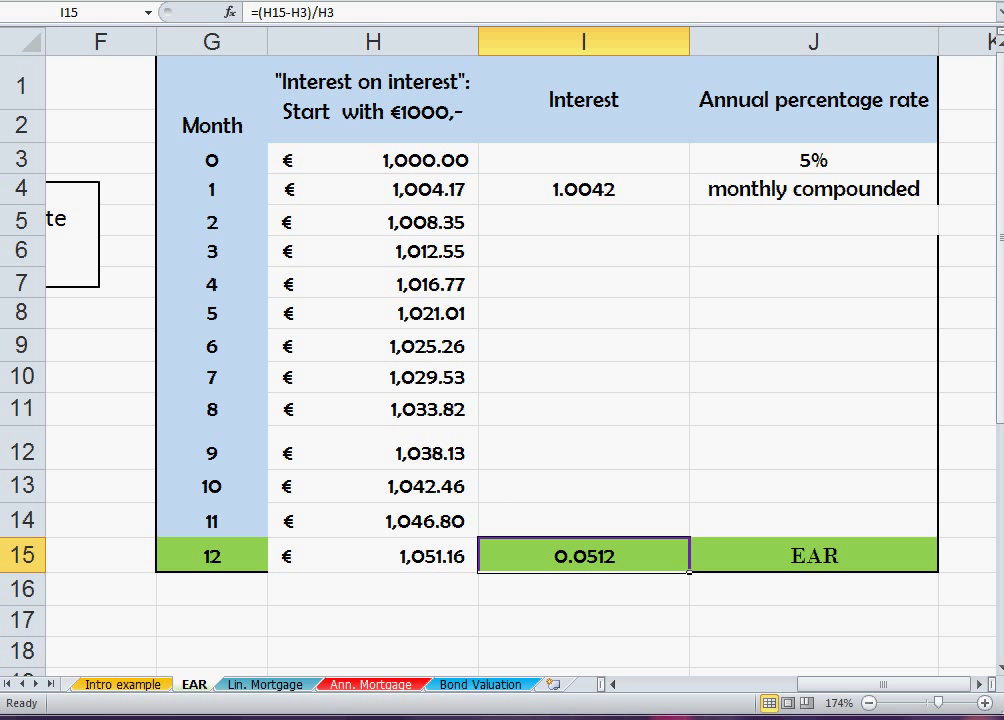
{"action": "key", "text": "ctrl+shift+5"}
{"action": "key", "text": "alt+h"}
{"action": "key", "text": "0"}
{"action": "key", "text": "alt+h"}
{"action": "key", "text": "0"}
{"action": "key", "text": "alt+h"}
{"action": "key", "text": "0"}
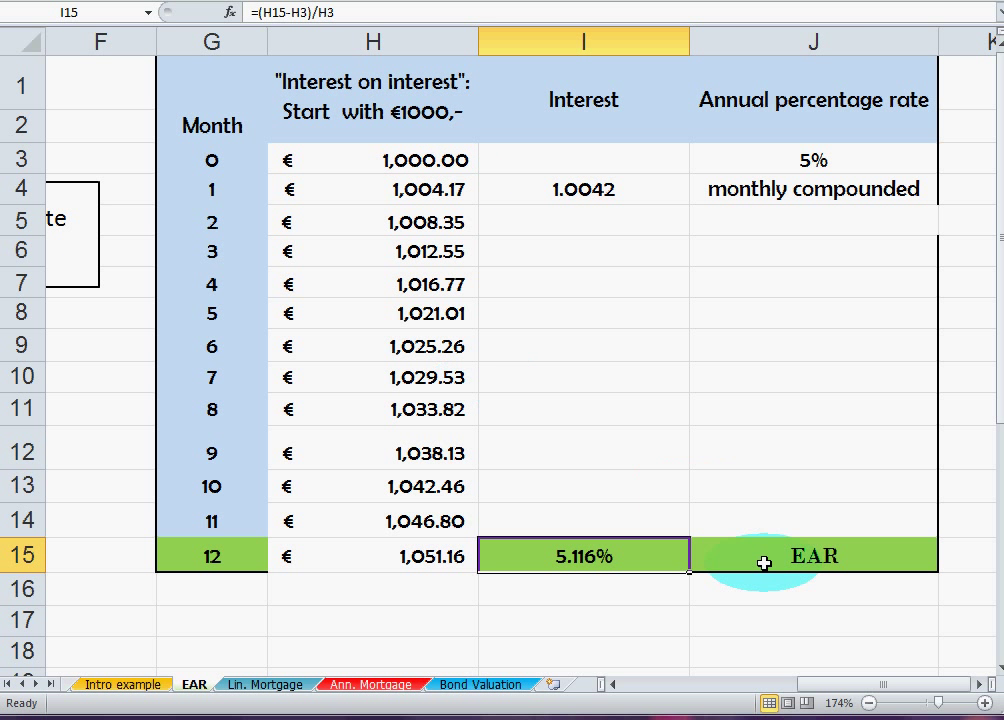
Step: Inspect the EAR formula in B7 of the Effective Annual Rate calculator on the same sheet
{"action": "left_click_drag", "start_coordinate": [806, 690], "coordinate": [636, 694]}
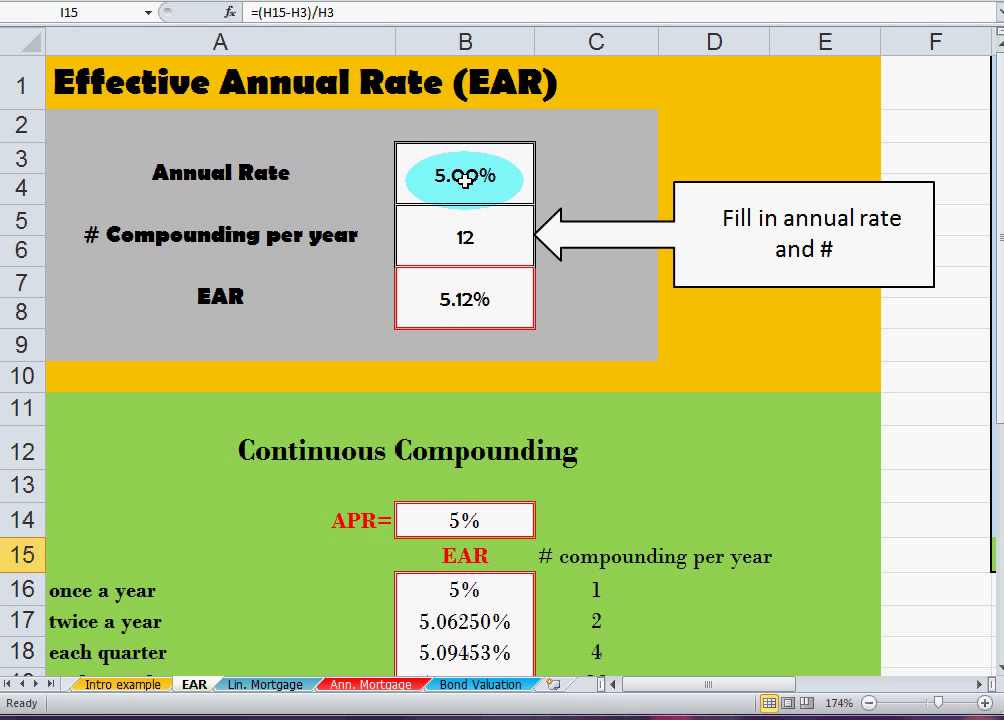
{"action": "left_click", "coordinate": [461, 302]}
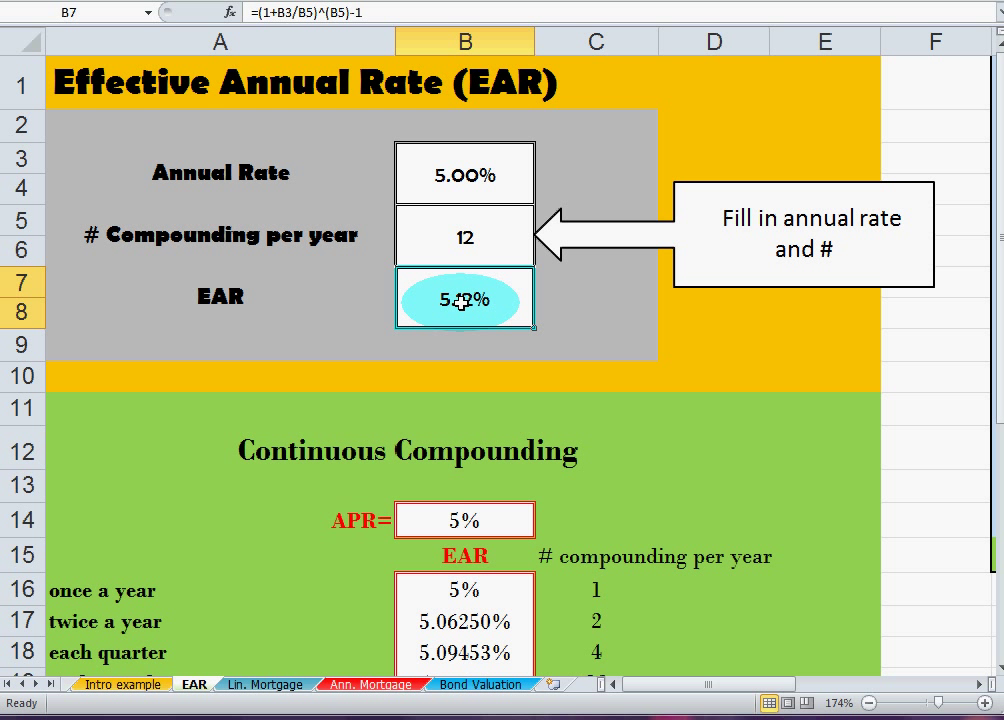
{"action": "left_click", "coordinate": [630, 316]}
Step: Examine the Continuous Compounding table of EARs by compounding frequency, from once a year to infinite times, and the limit formula beneath it
{"action": "scroll", "coordinate": [628, 318], "scroll_direction": "down", "scroll_amount": 1}
{"action": "scroll", "coordinate": [628, 318], "scroll_direction": "down", "scroll_amount": 3}
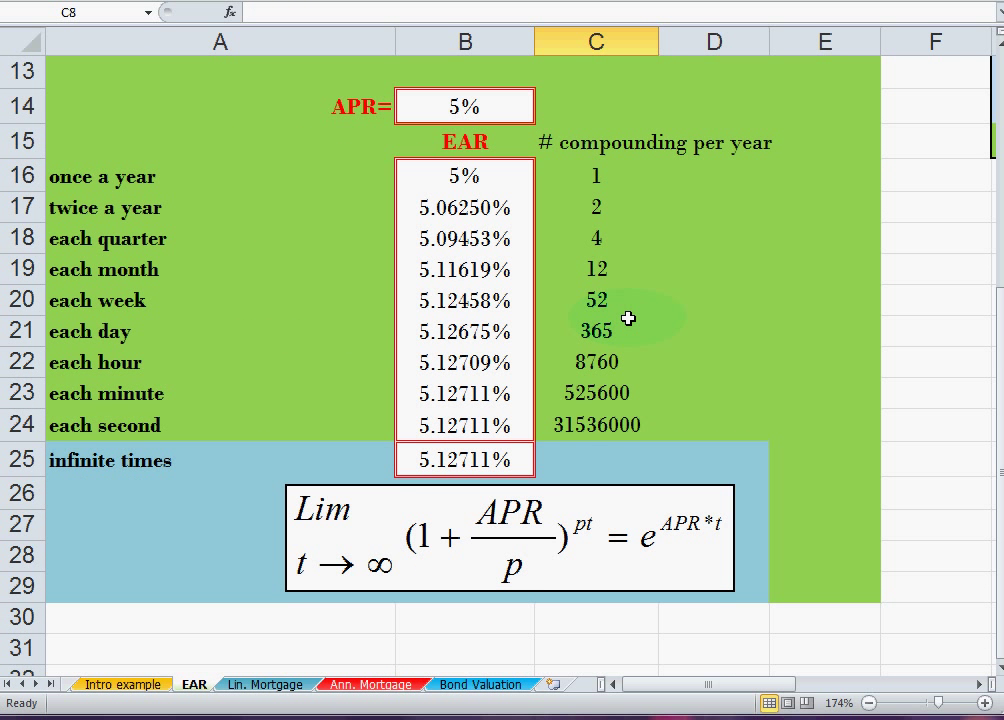
{"action": "scroll", "coordinate": [628, 318], "scroll_direction": "up", "scroll_amount": 1}
{"action": "scroll", "coordinate": [628, 318], "scroll_direction": "down", "scroll_amount": 1}
{"action": "scroll", "coordinate": [628, 318], "scroll_direction": "up", "scroll_amount": 2}
{"action": "scroll", "coordinate": [628, 318], "scroll_direction": "down", "scroll_amount": 1}
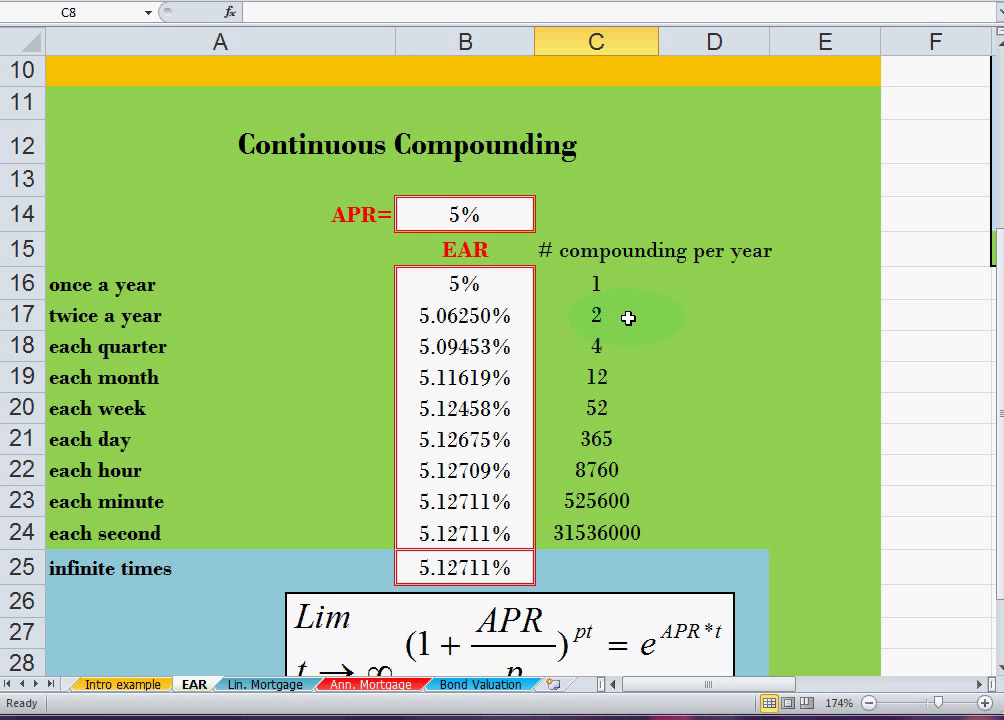
{"action": "scroll", "coordinate": [630, 316], "scroll_direction": "down", "scroll_amount": 1}
{"action": "scroll", "coordinate": [591, 300], "scroll_direction": "up", "scroll_amount": 1}
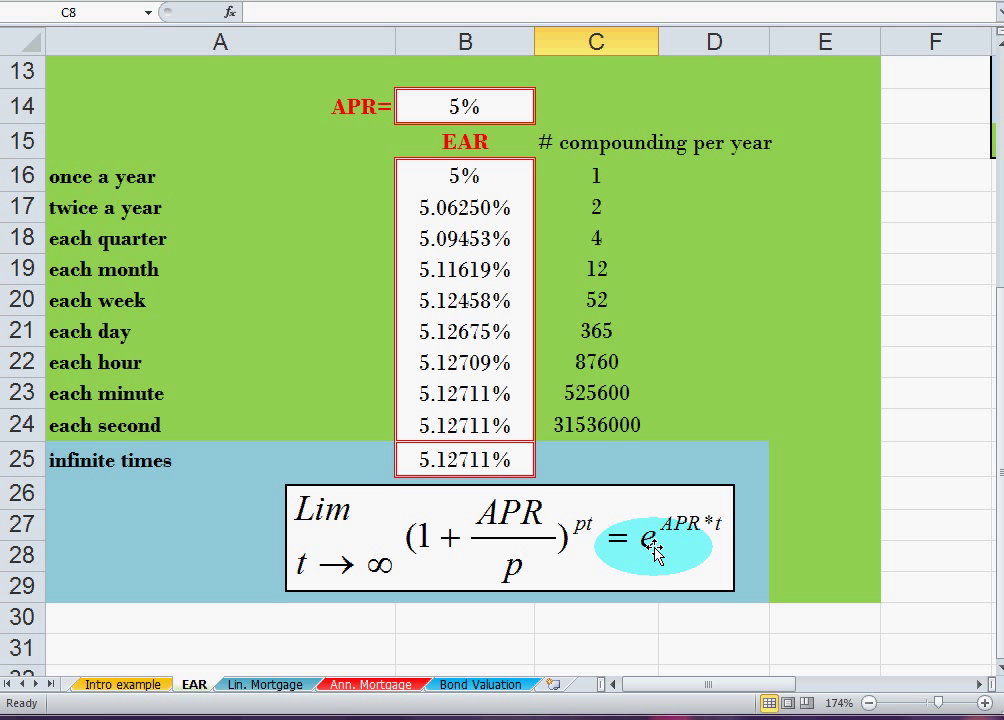
{"action": "scroll", "coordinate": [680, 560], "scroll_direction": "up", "scroll_amount": 4}
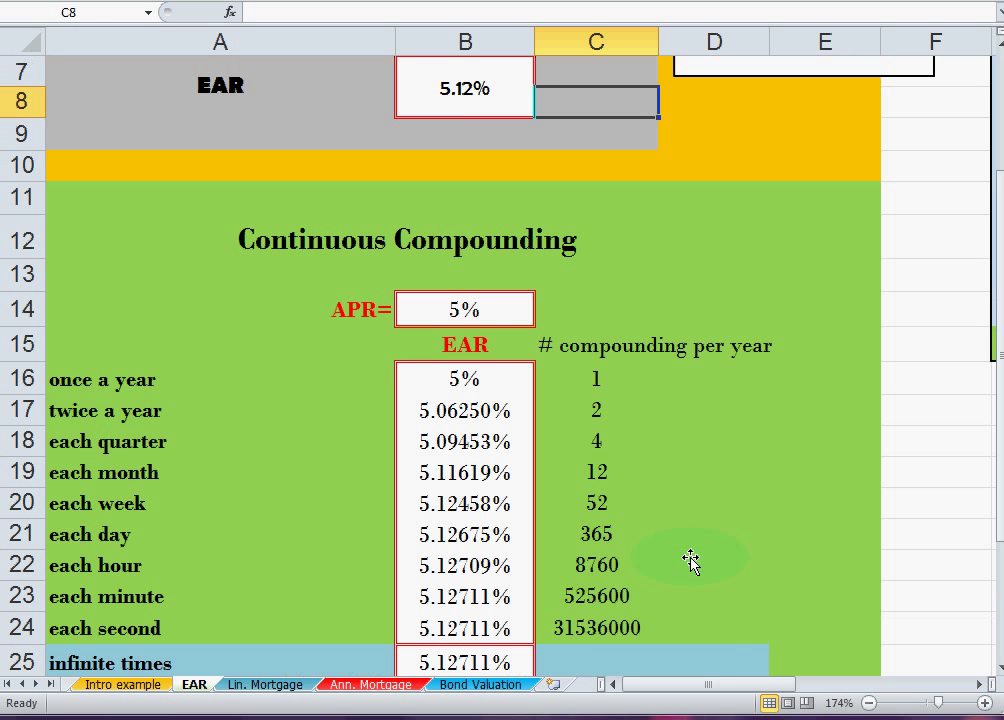